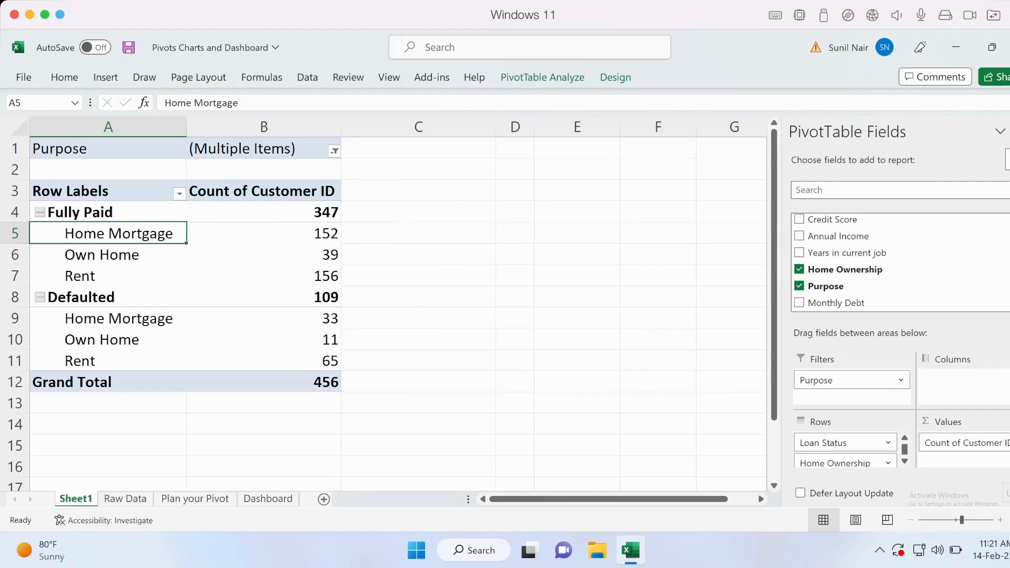
- Insert a clustered column PivotChart based on the pivot table on Sheet1
click(112, 255)
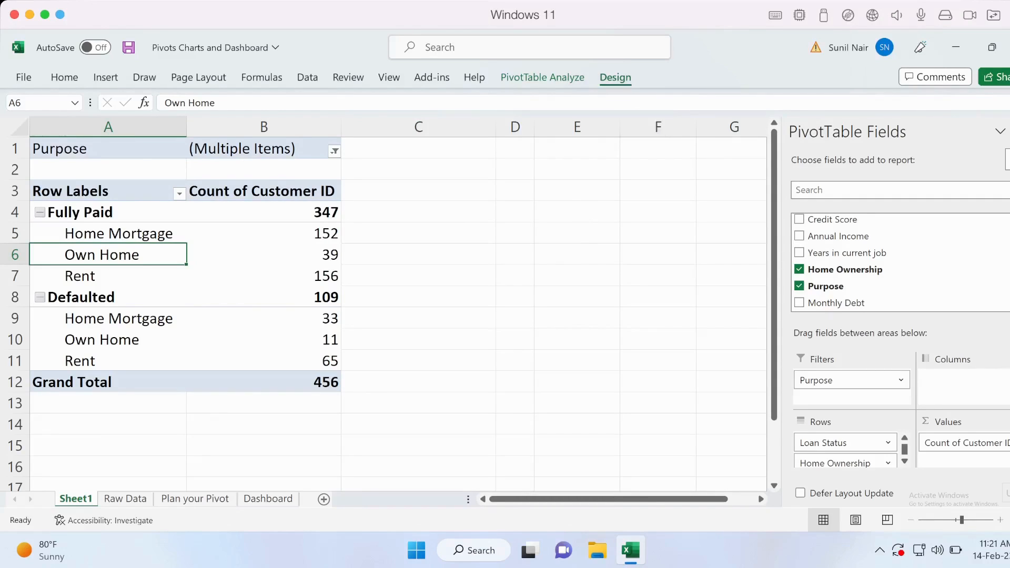
click(615, 77)
click(542, 78)
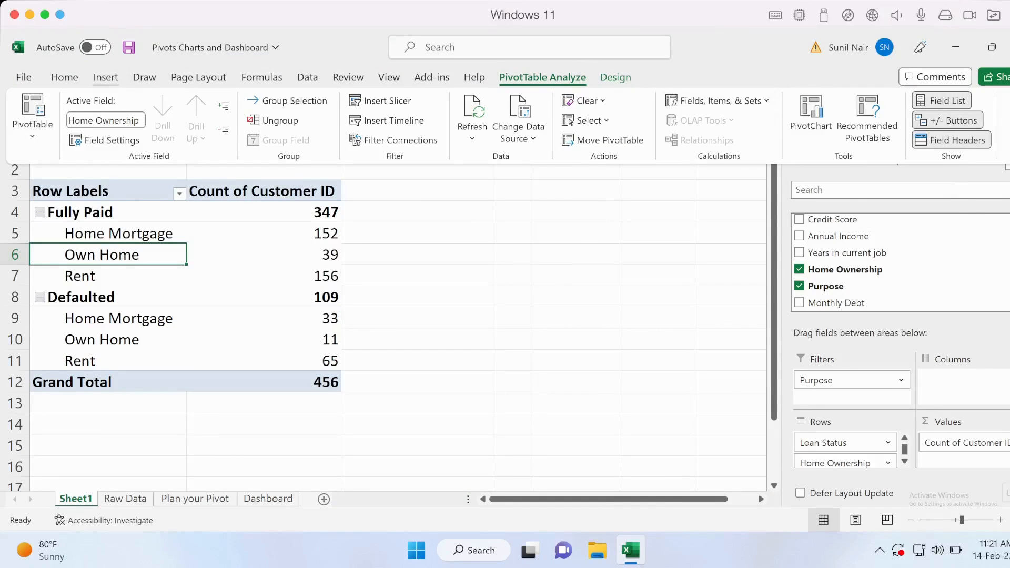
click(105, 77)
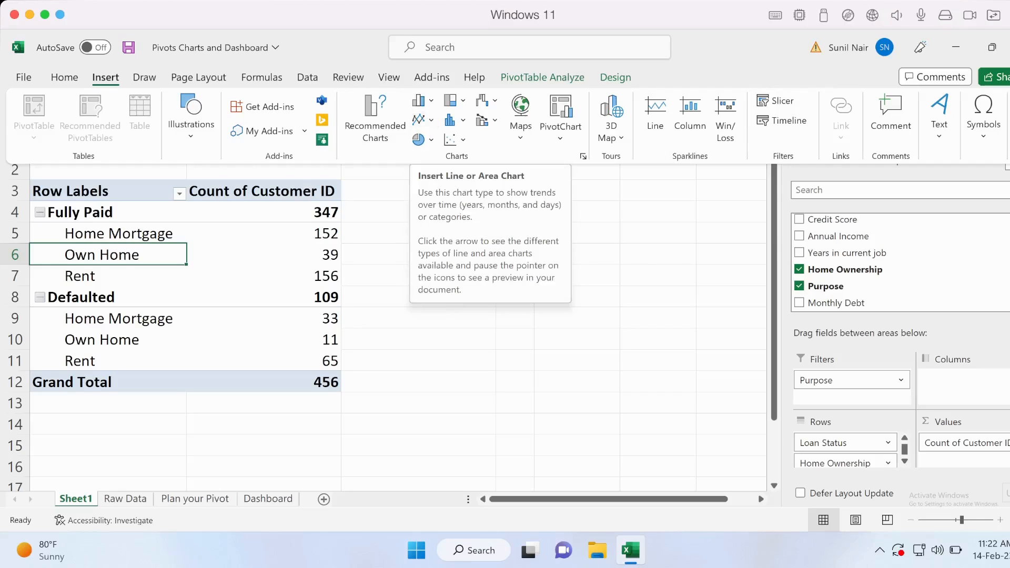
click(560, 118)
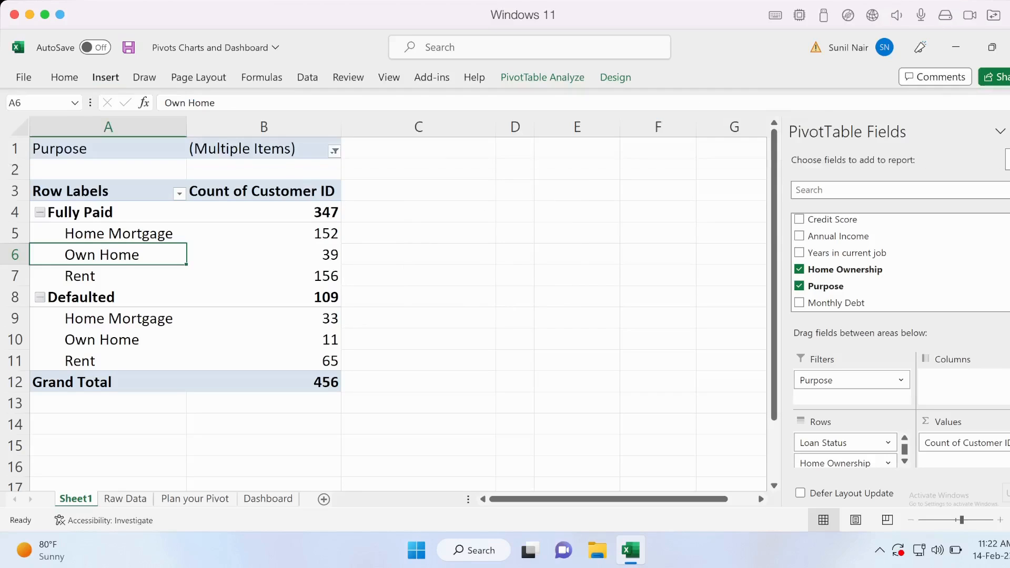
mouse_move(458, 216)
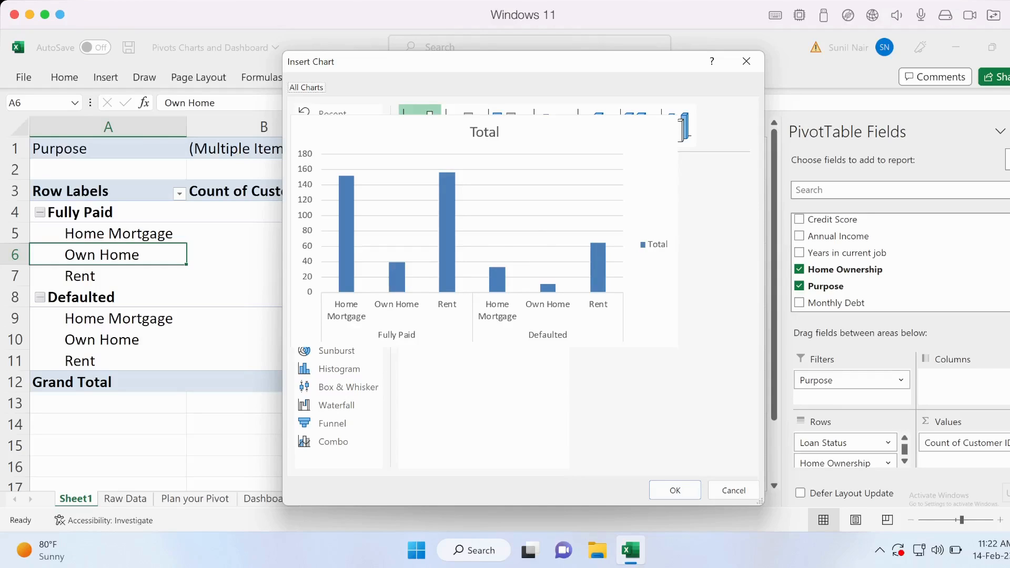
double_click(481, 221)
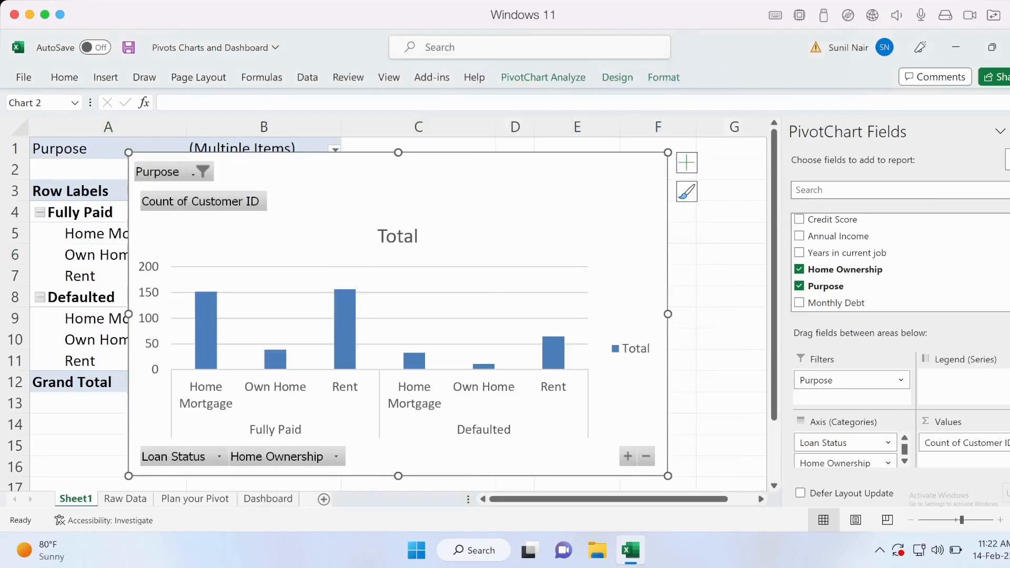
- Move the PivotChart below the pivot table, with its top edge at about row 13
scroll(394, 310, down, 1)
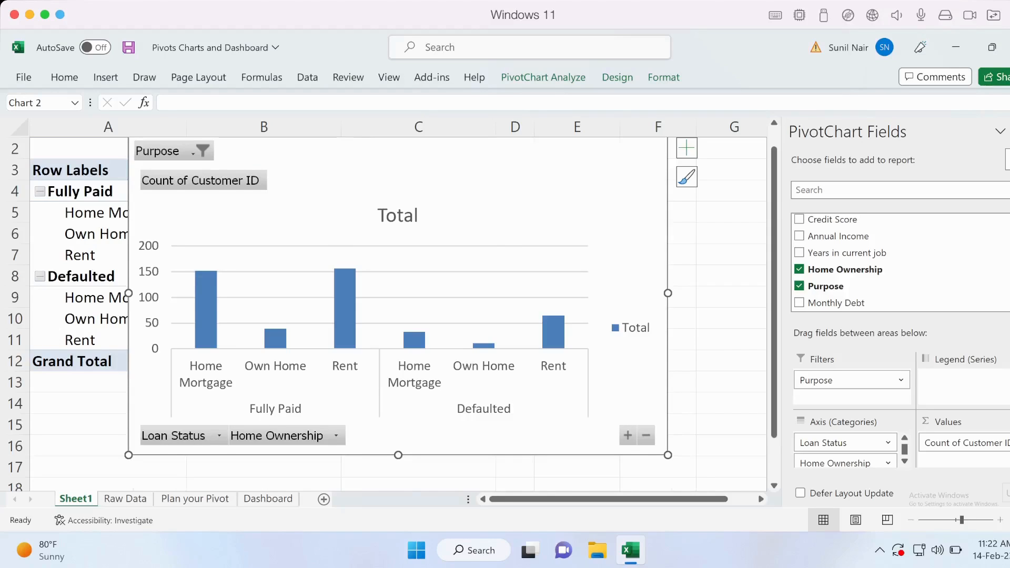
drag(488, 208, 497, 353)
scroll(496, 352, down, 2)
scroll(497, 352, down, 2)
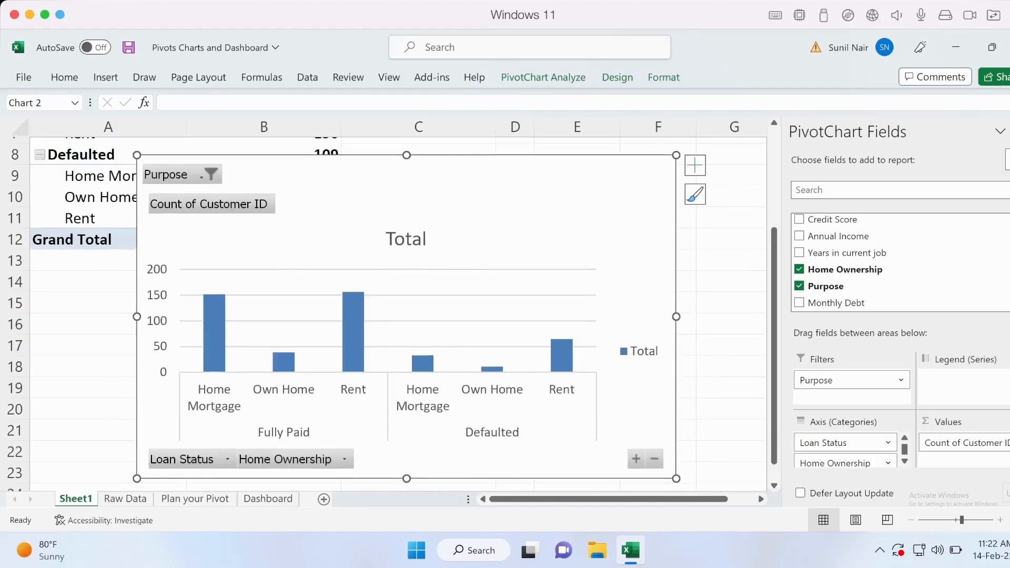
drag(496, 210, 478, 312)
scroll(392, 314, down, 4)
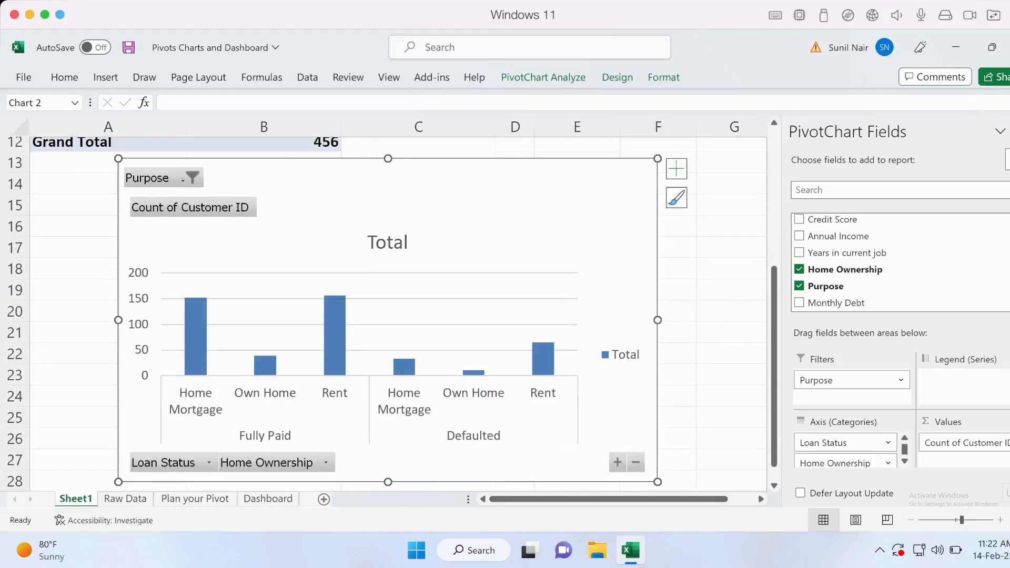
- Set the chart's Purpose filter to include all loan purposes
click(193, 178)
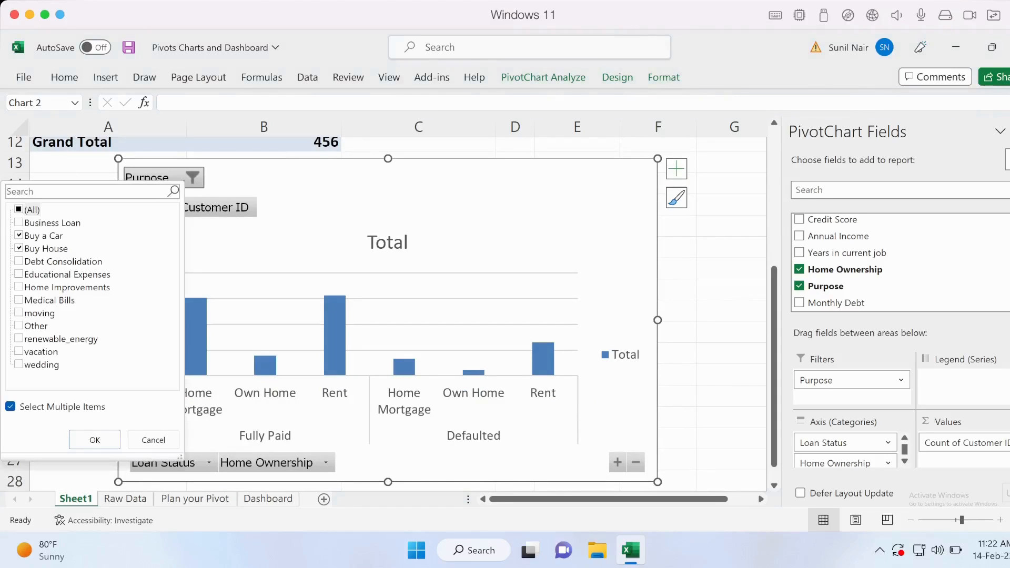
scroll(392, 314, up, 3)
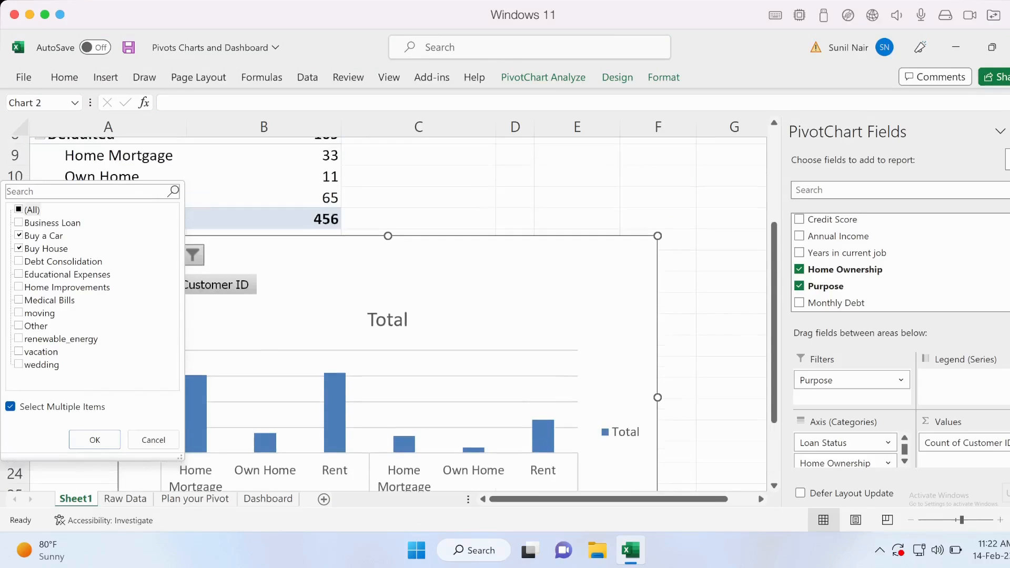
click(19, 209)
click(95, 439)
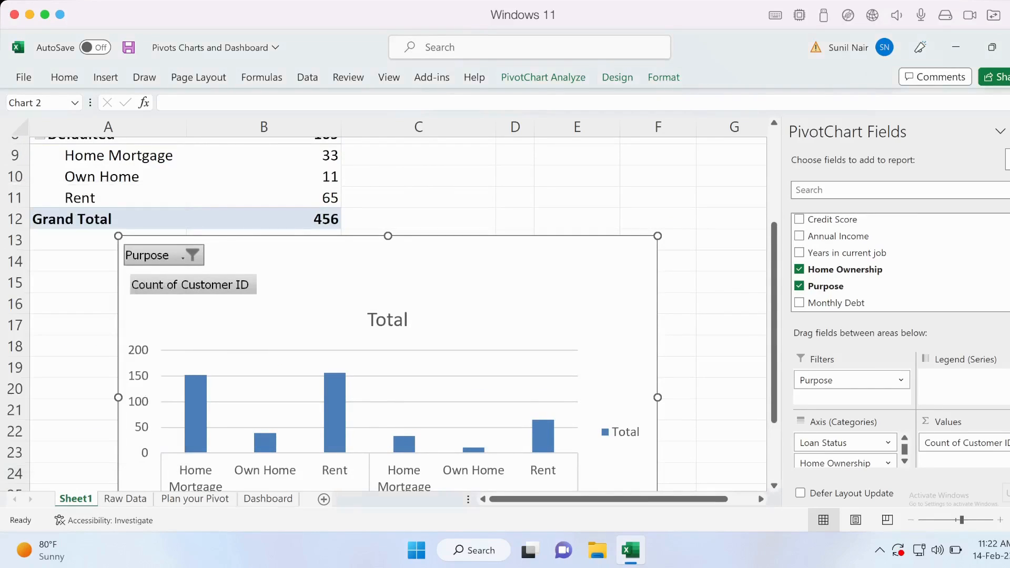
scroll(389, 310, down, 4)
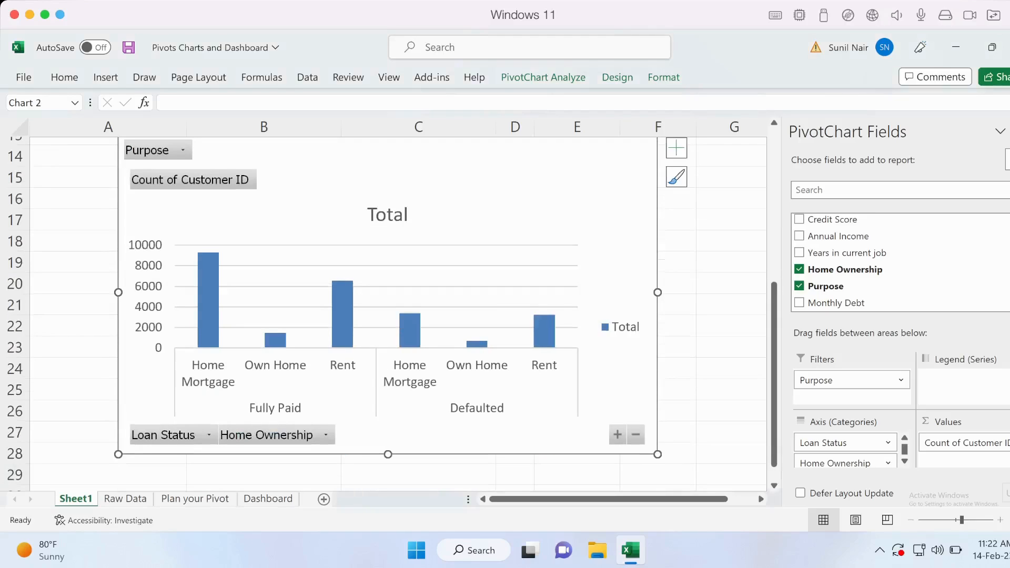
scroll(326, 223, up, 1)
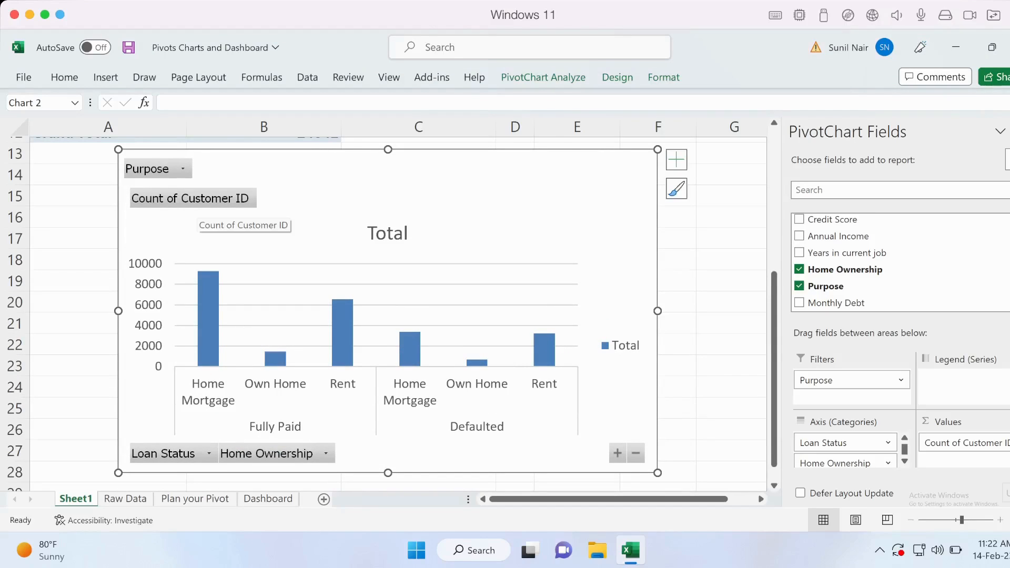
- Check the filter options of the chart's Loan Status and Home Ownership fields without changing them
click(209, 453)
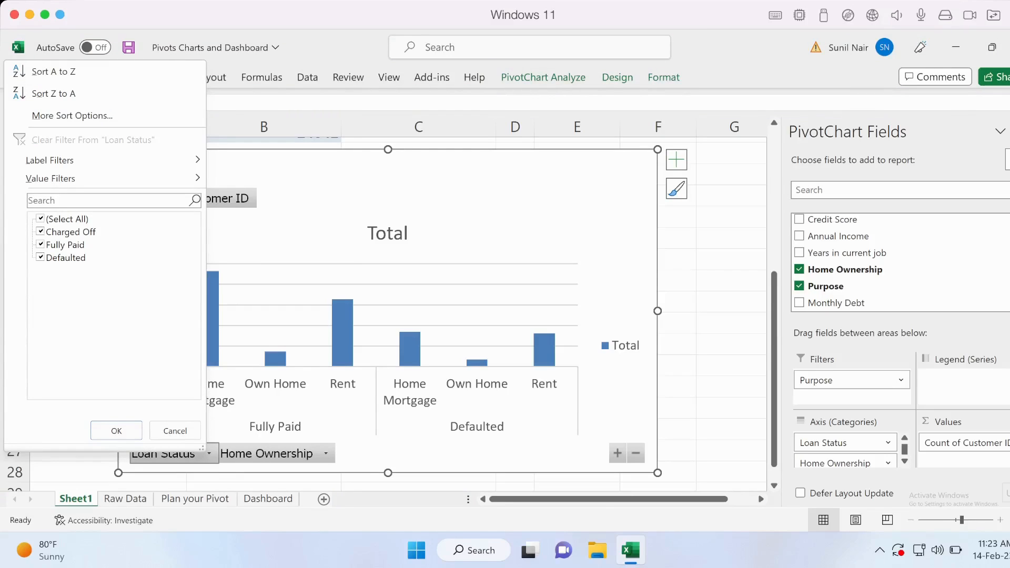
click(175, 430)
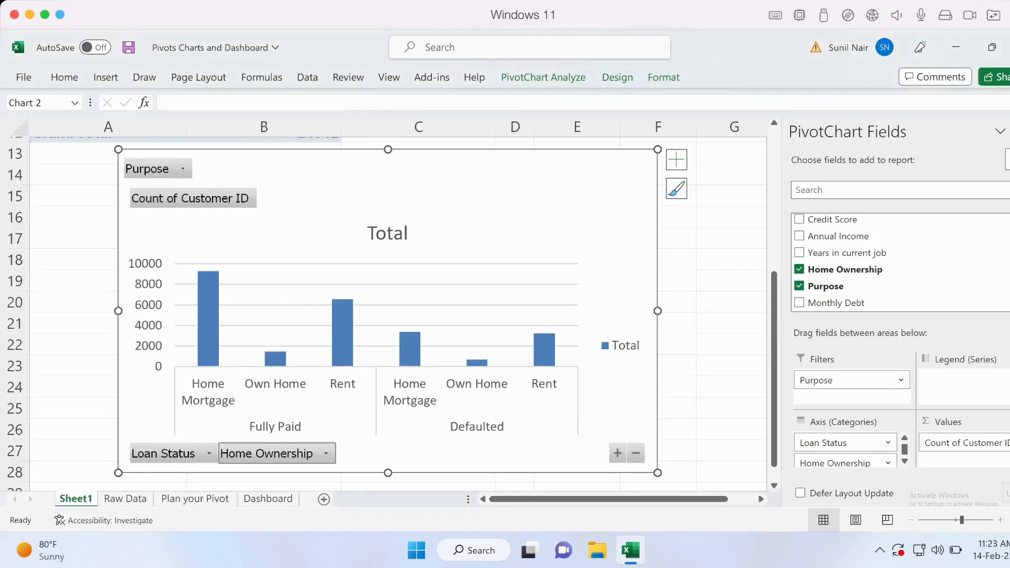
click(327, 454)
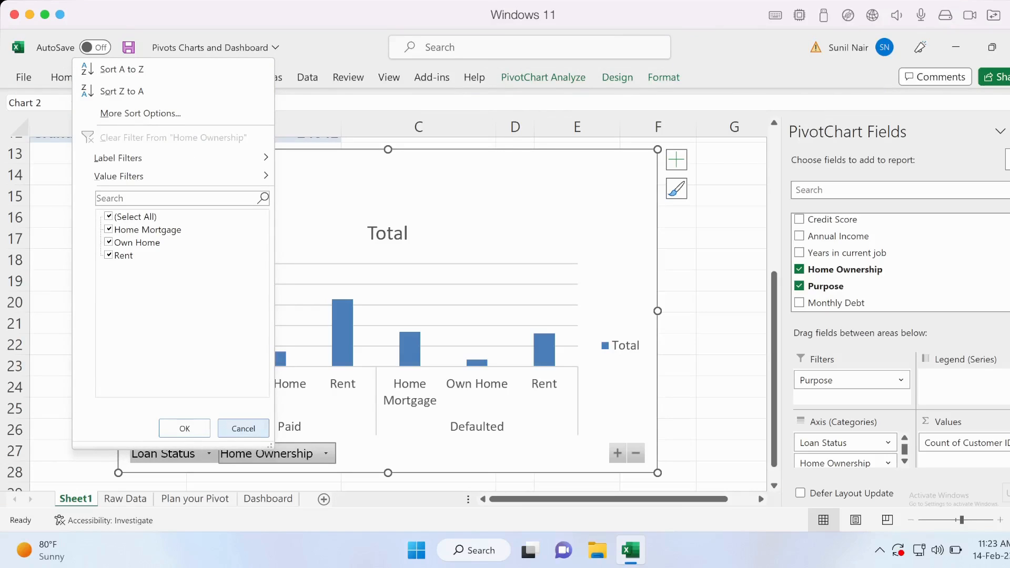
click(243, 428)
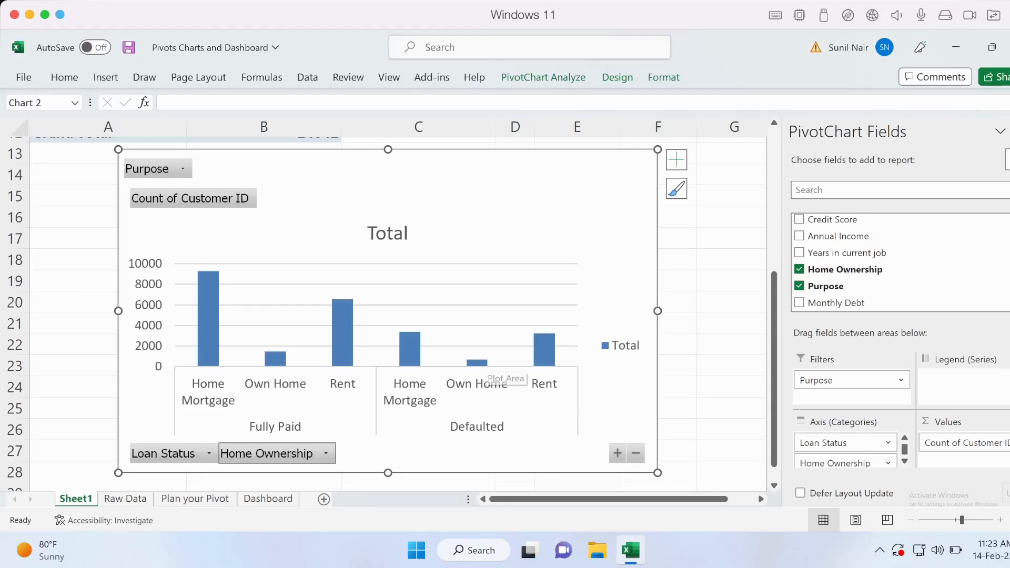
- Collapse the chart's categories to Loan Status level and expand them back to Home Ownership
click(635, 453)
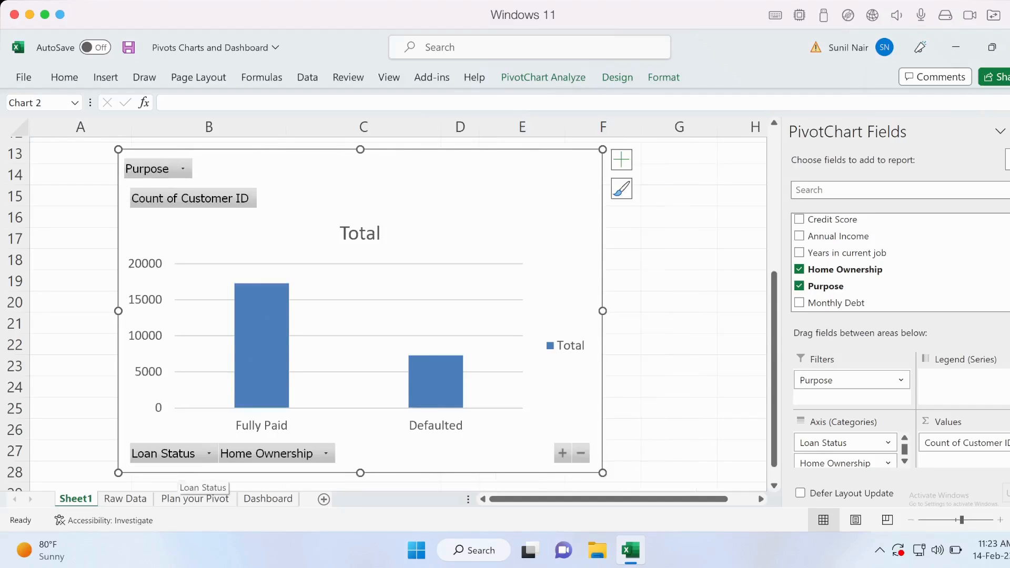
click(563, 453)
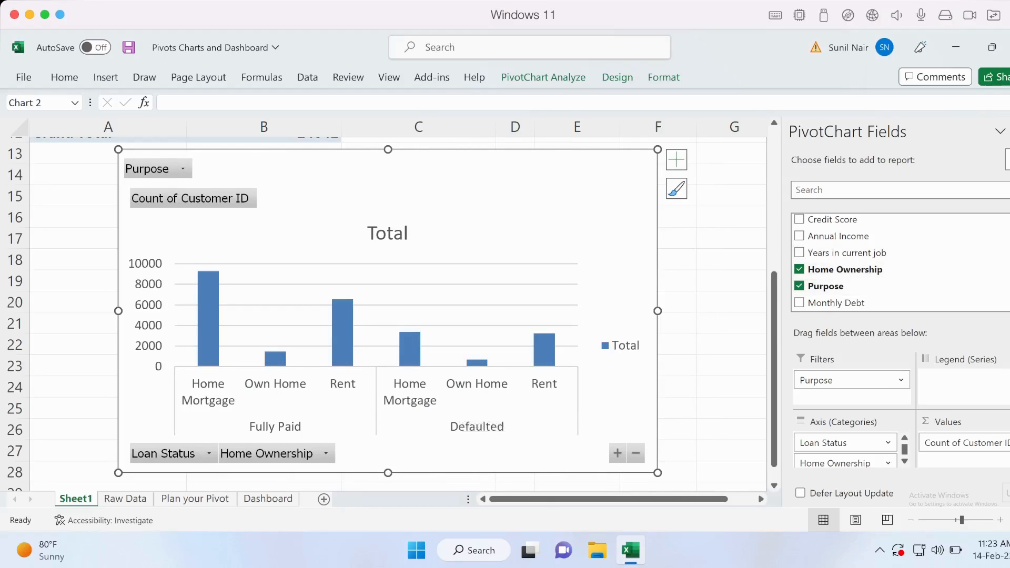
- Examine the fields available for the PivotChart and the counts in the pivot table above it
scroll(900, 263, down, 3)
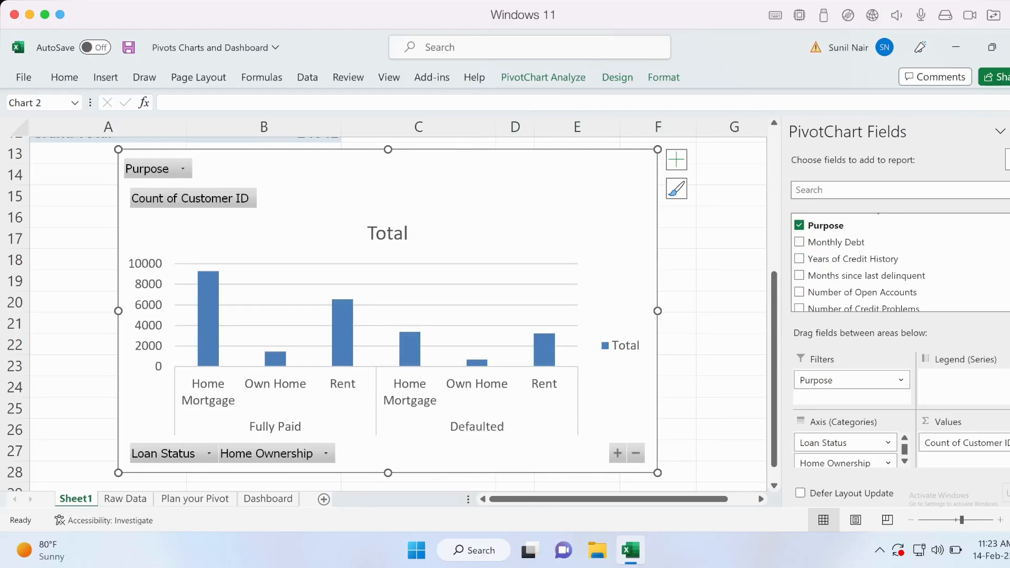
scroll(900, 263, down, 2)
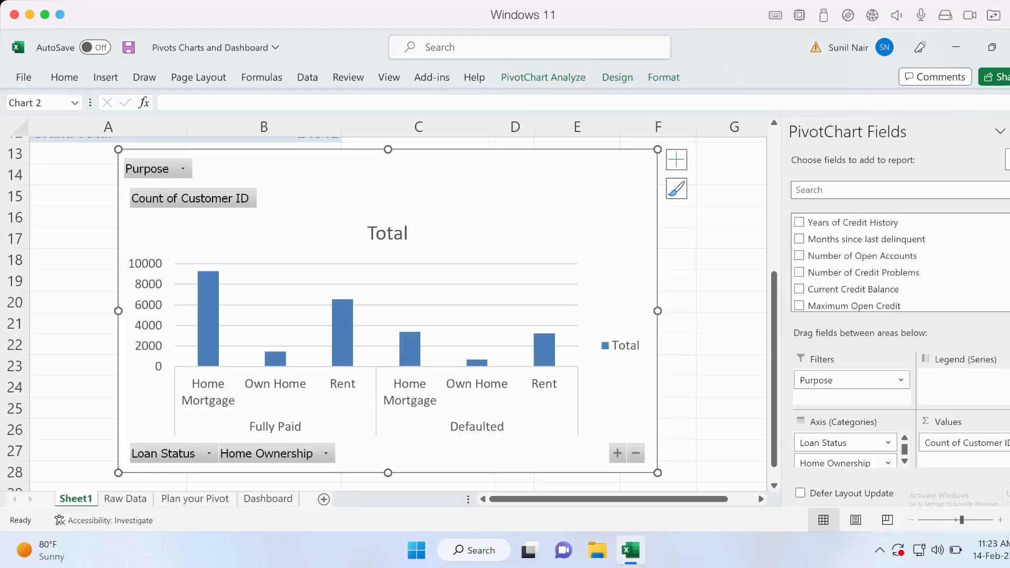
scroll(899, 263, up, 3)
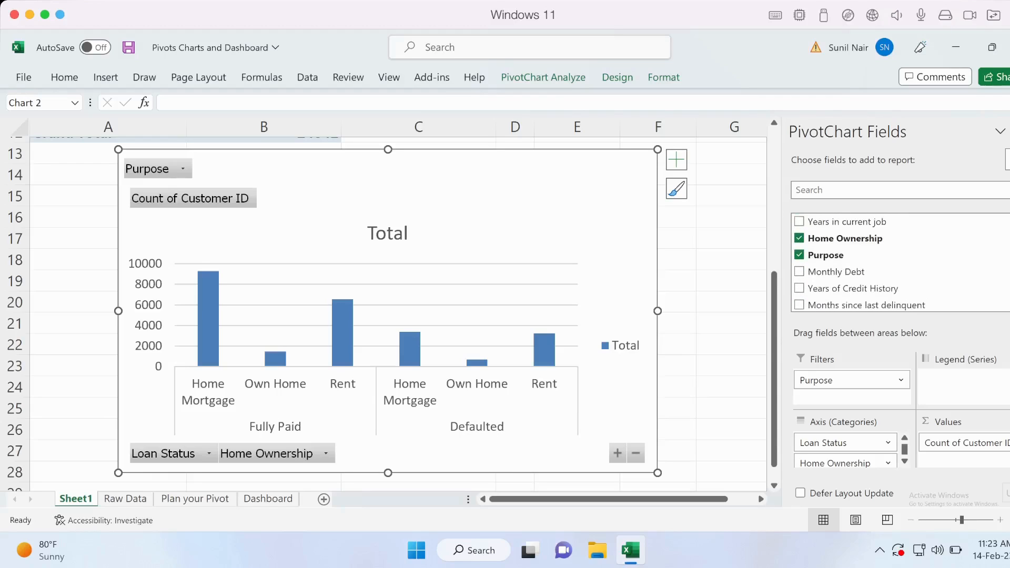
scroll(899, 263, up, 1)
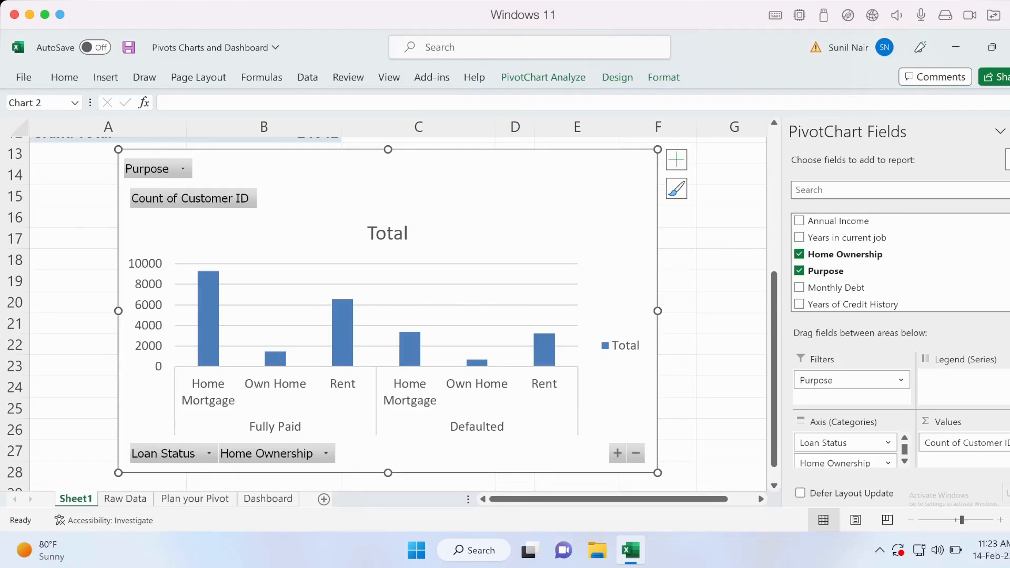
scroll(900, 263, up, 1)
scroll(900, 263, down, 1)
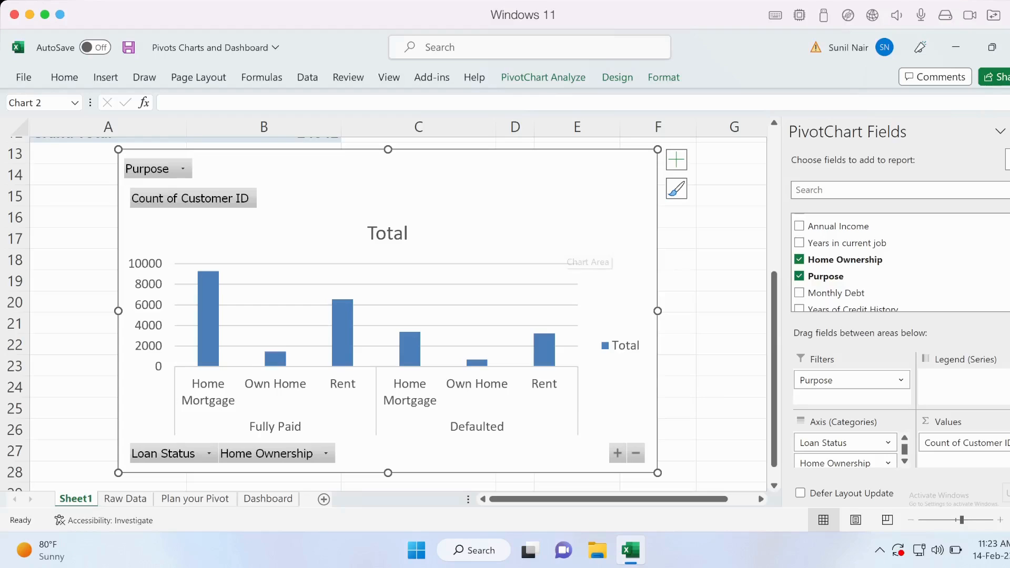
scroll(392, 314, up, 1)
scroll(392, 314, up, 2)
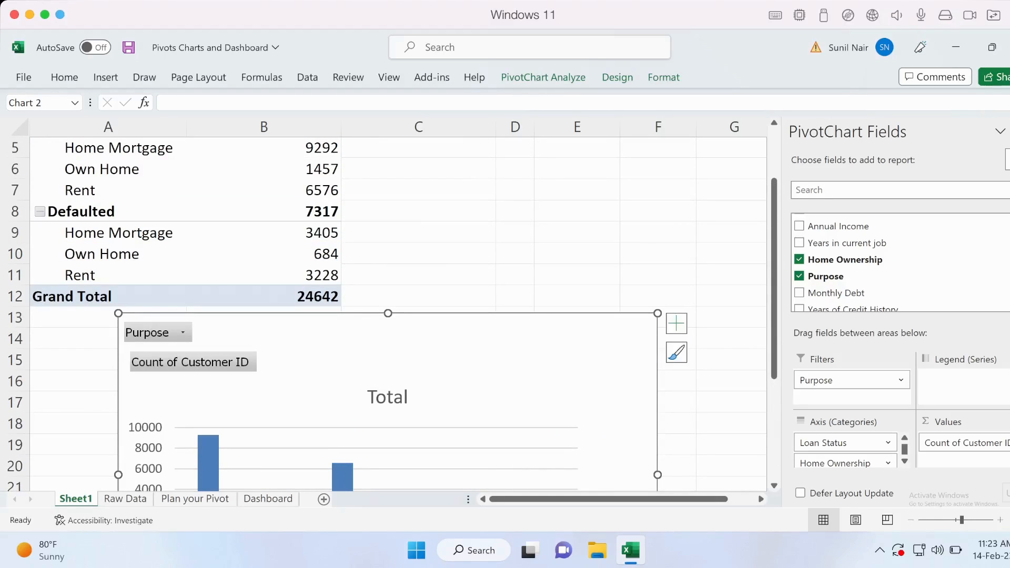
scroll(392, 314, up, 1)
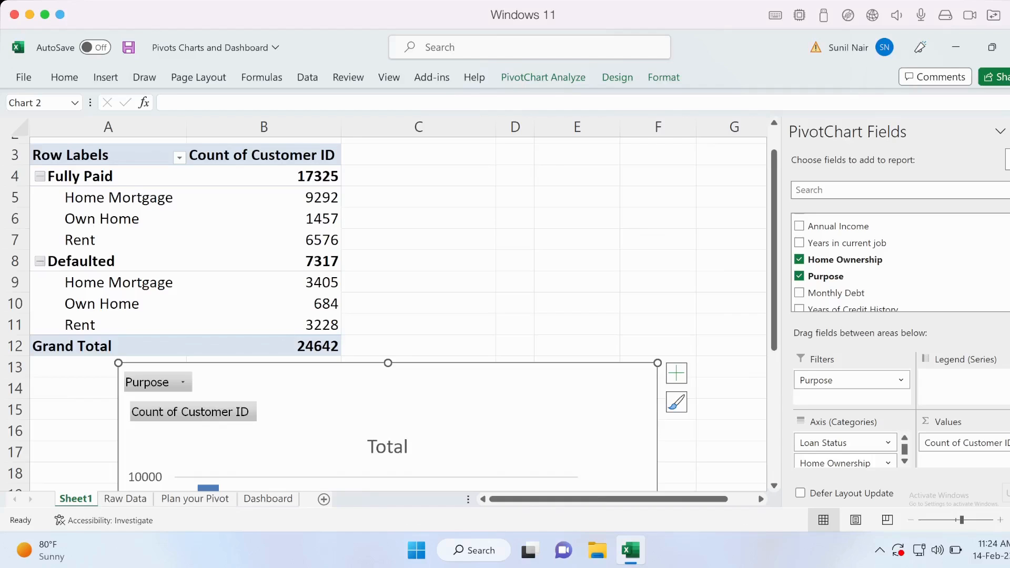
- Open the Raw Data sheet and examine the Issued Date column
click(125, 499)
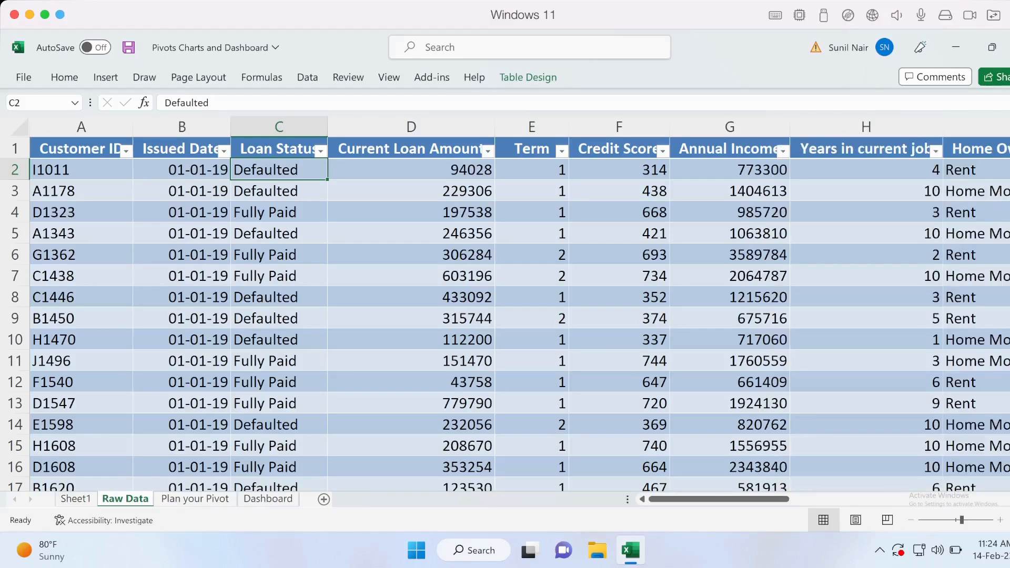
click(181, 170)
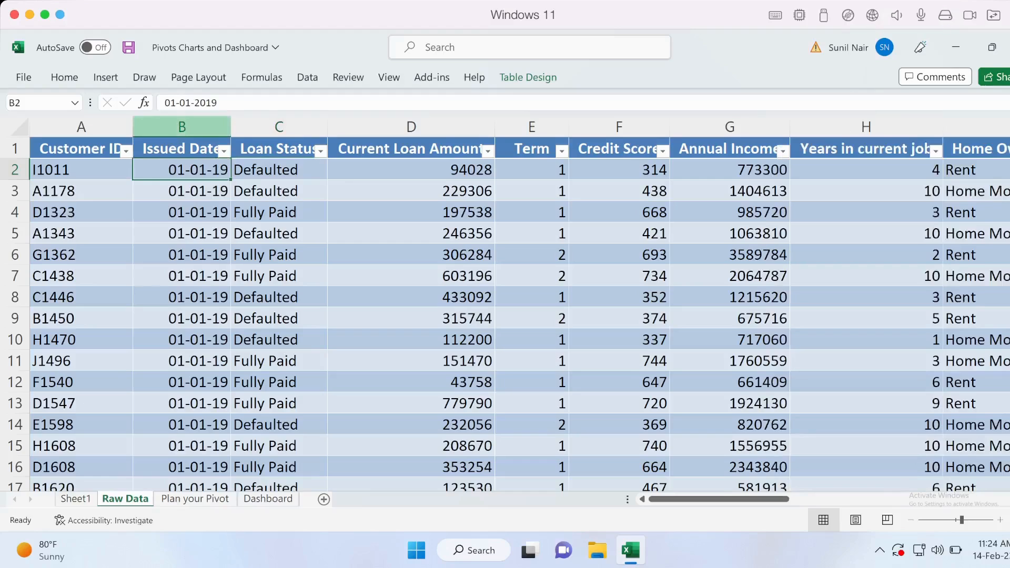
click(182, 127)
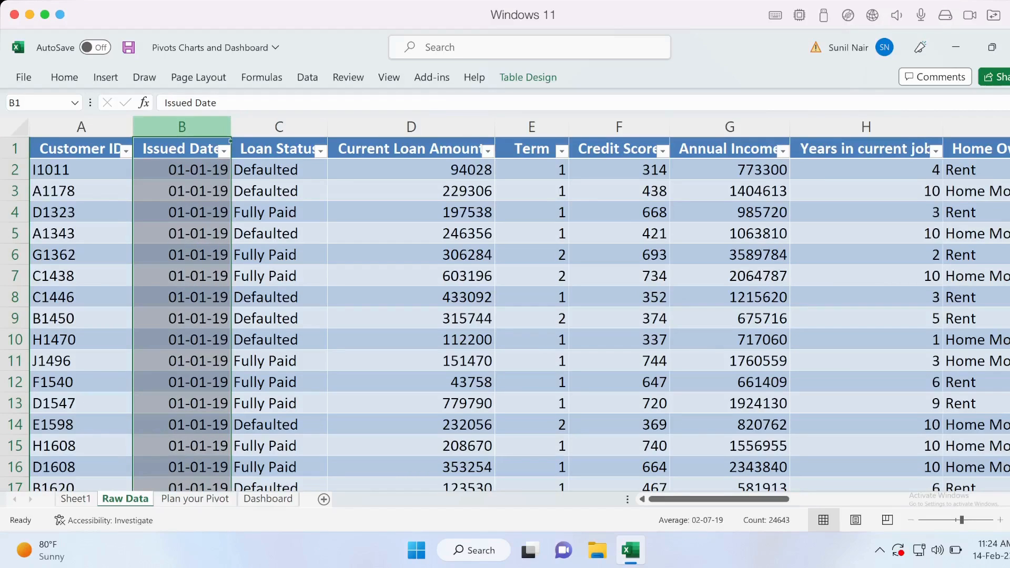
- Look through the remaining Raw Data columns from Loan Status onwards and return to Issued Date
click(279, 170)
key(Right)
key(Right)
key(Right)
key(Right)
key(Right)
key(Right)
key(Right)
key(Right)
key(Right)
key(Right)
key(Right)
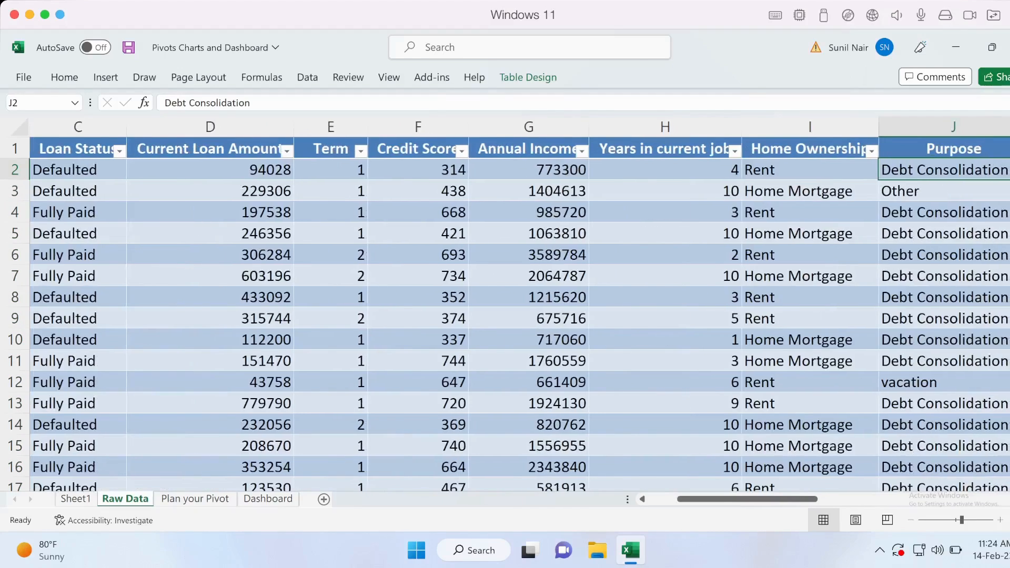
key(Left)
key(Left)
key(Left)
key(Left)
key(Left)
key(Left)
key(Left)
key(Left)
key(Left)
key(Left)
key(Left)
key(Left)
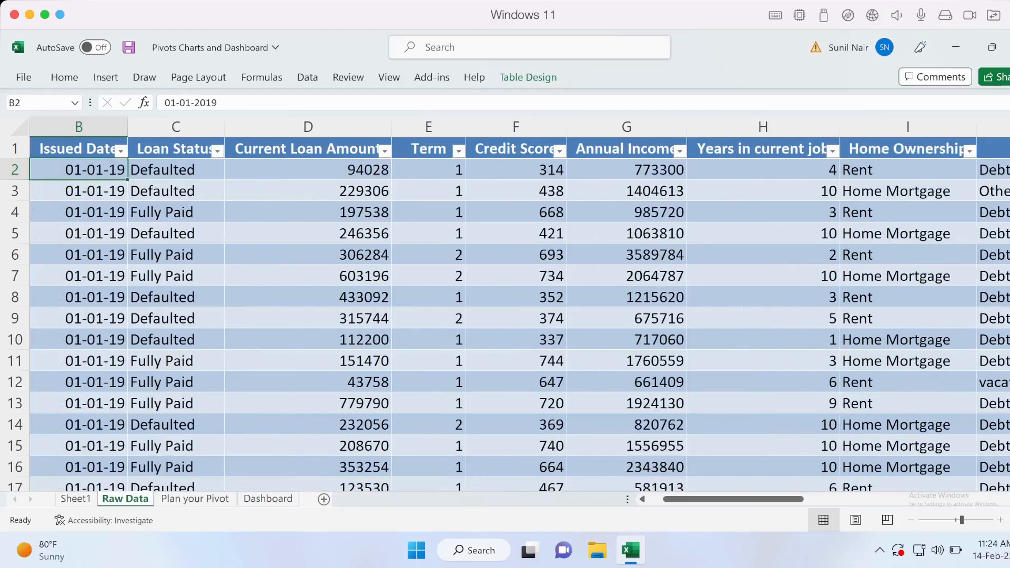
- In the pivot table on Sheet1, replace the Loan Status and Home Ownership row fields with Issued Date
click(76, 498)
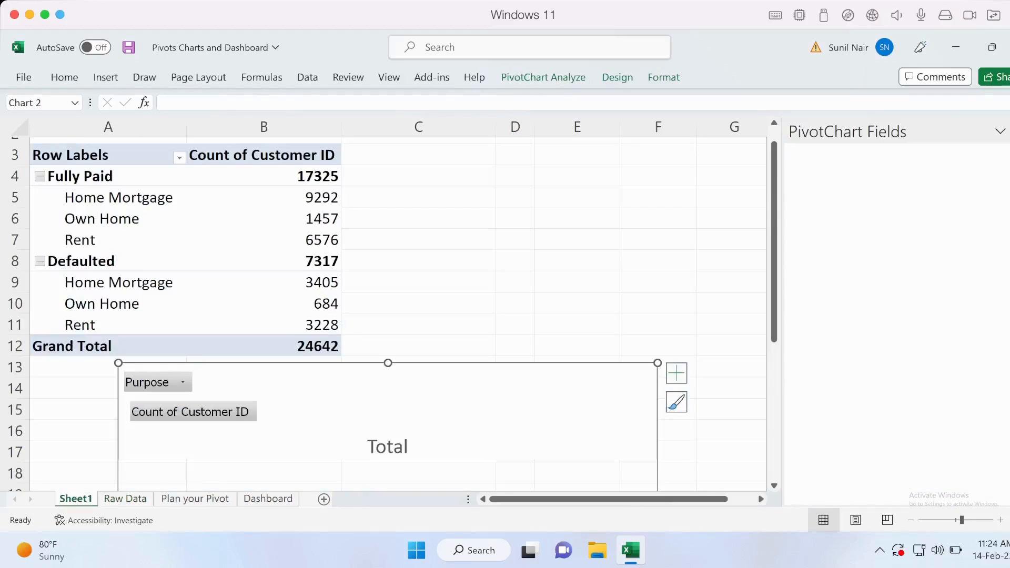
click(195, 239)
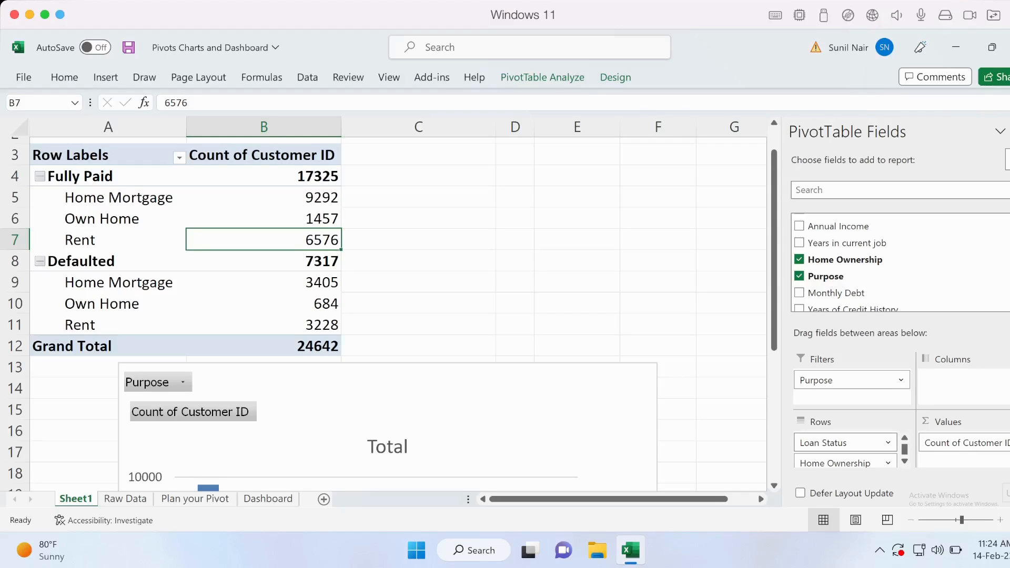
click(841, 443)
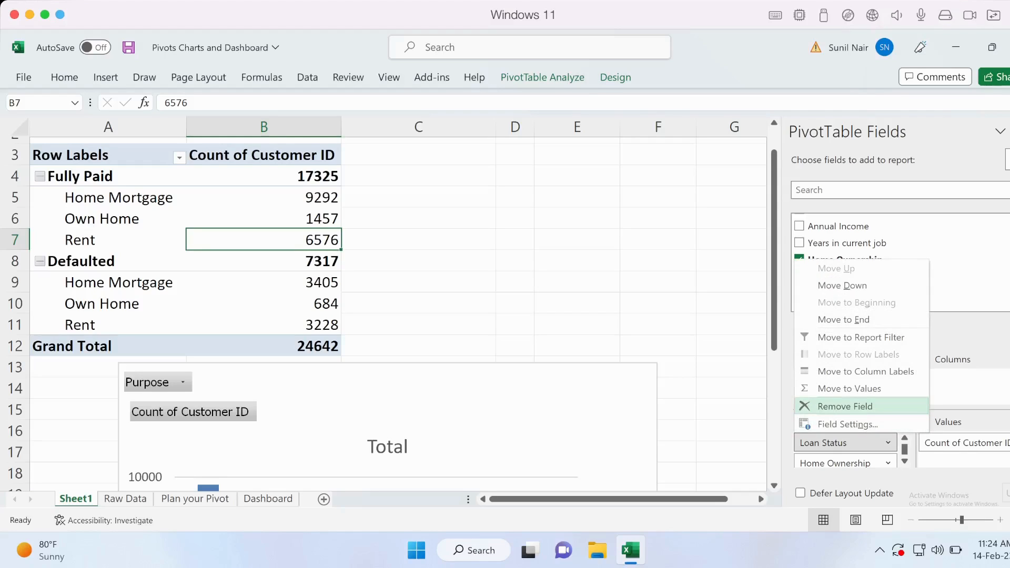
click(845, 406)
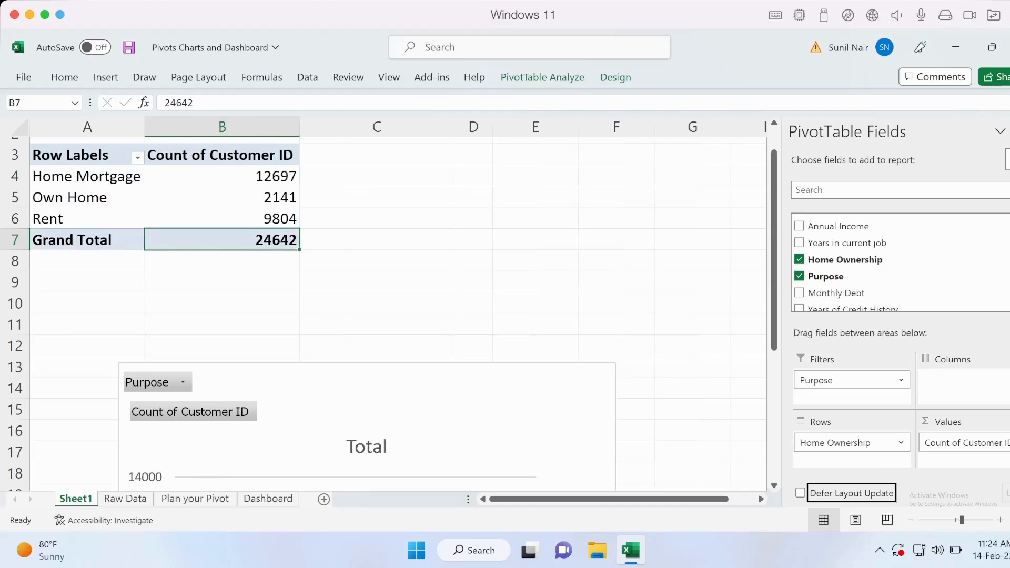
click(842, 442)
click(836, 405)
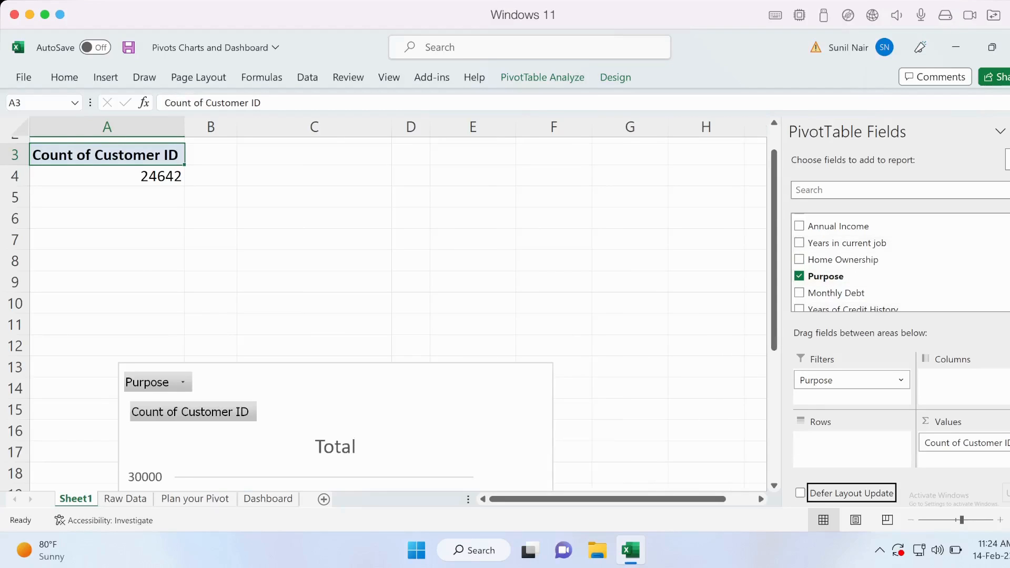
scroll(847, 260, up, 6)
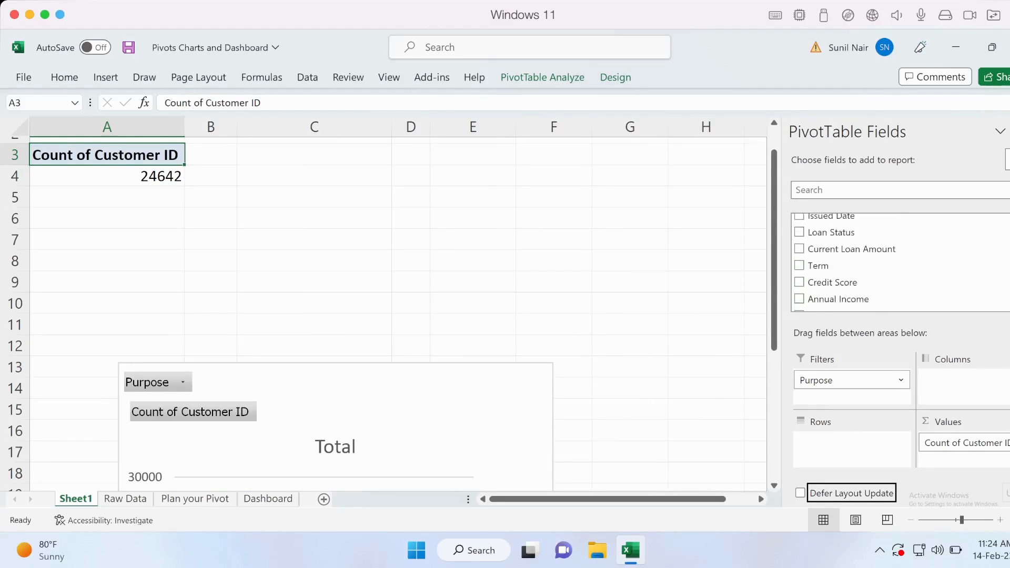
drag(831, 237, 852, 442)
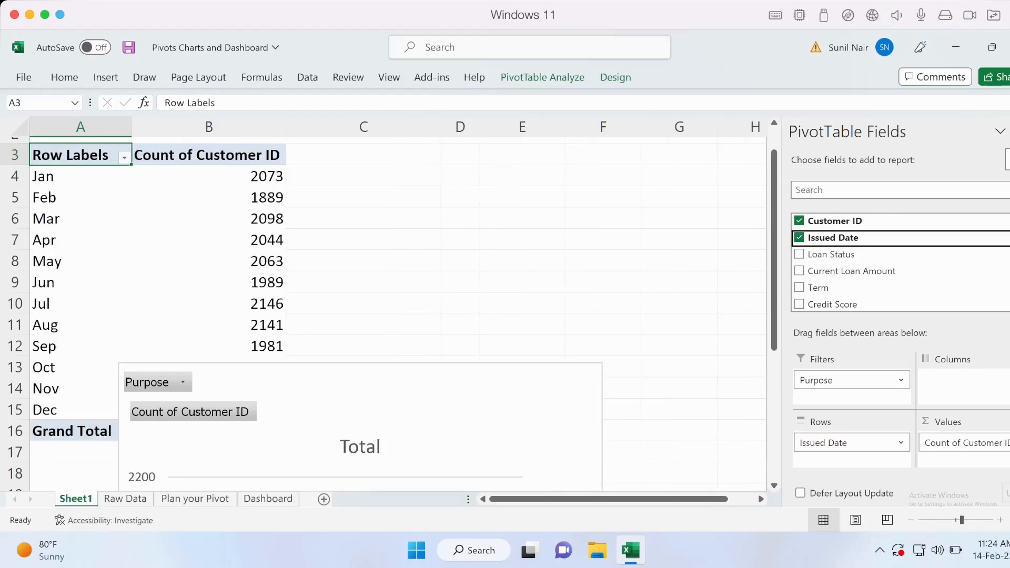
- Go through the month row labels of the pivot table to see how Issued Date is summarised
click(79, 240)
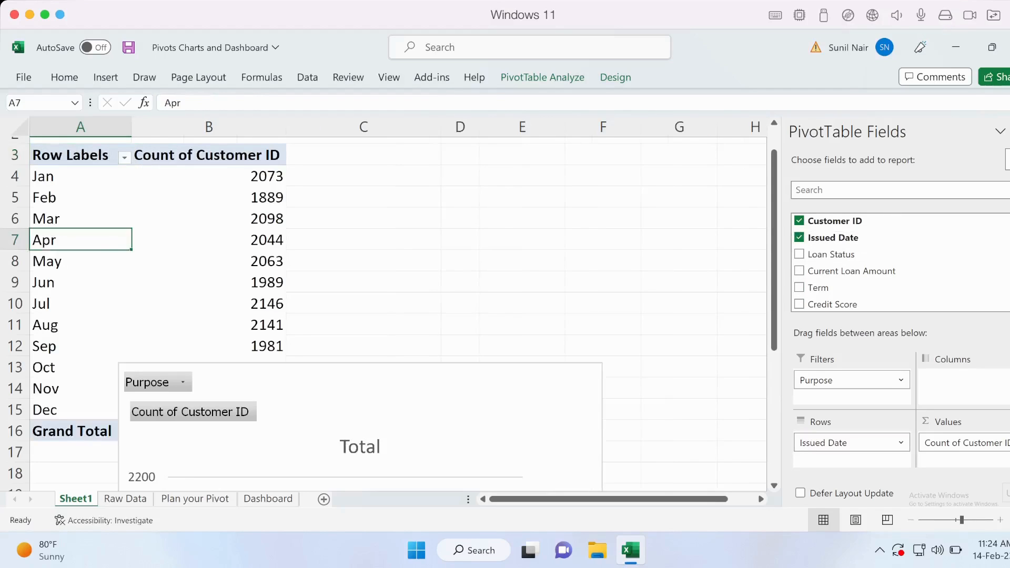
key(Up)
key(Up)
key(Up)
key(Down)
key(Down)
key(Down)
key(Down)
key(Down)
key(Down)
key(Down)
key(Down)
key(Up)
key(Up)
key(Up)
key(Up)
key(Up)
key(Up)
key(Up)
key(Up)
key(Up)
key(Down)
key(Down)
key(Down)
key(Down)
key(Down)
key(Down)
key(Down)
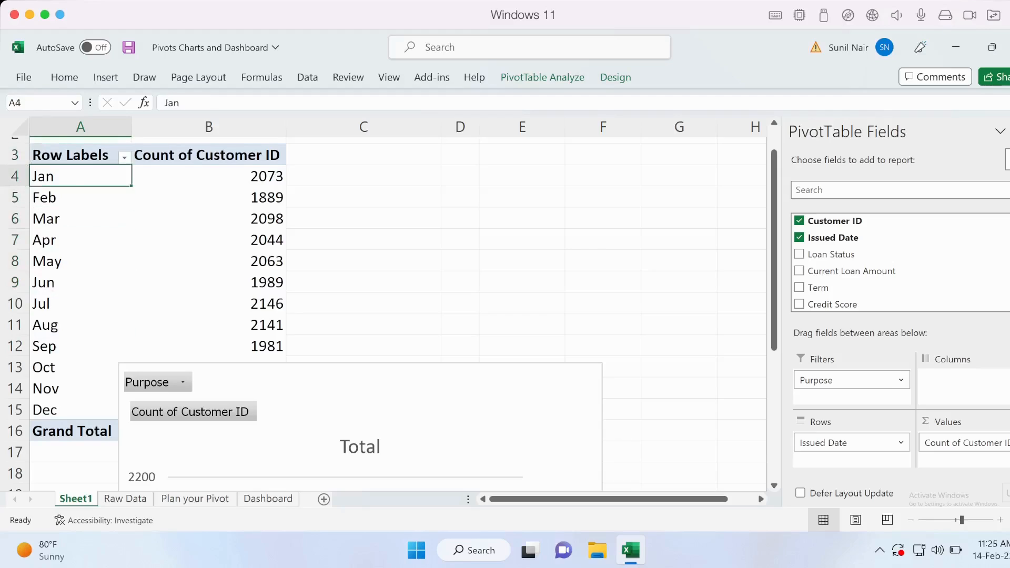
key(Up)
key(Up)
key(Up)
key(Up)
key(Up)
key(Up)
- Examine the Jan, Feb and Mar customer counts and compare them with the Issued Date column in Raw Data
drag(84, 198, 184, 178)
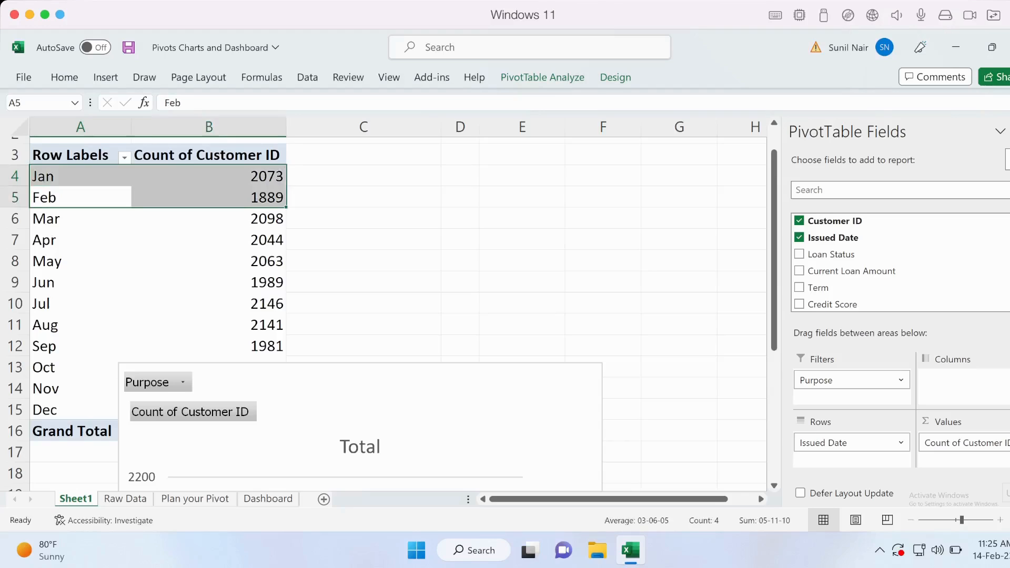
drag(79, 176, 210, 177)
drag(79, 197, 210, 176)
scroll(395, 315, up, 1)
drag(79, 182, 210, 182)
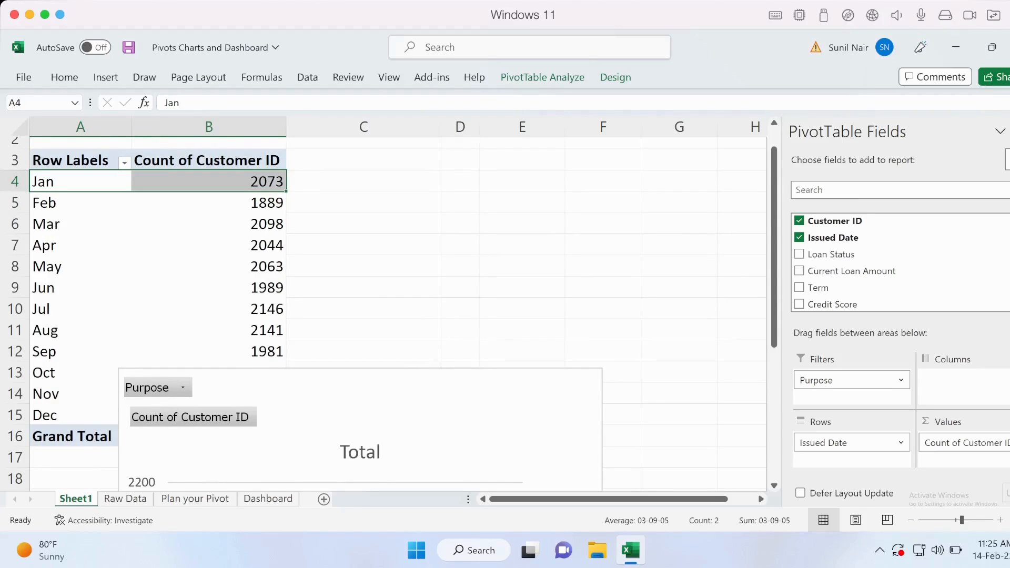
click(125, 499)
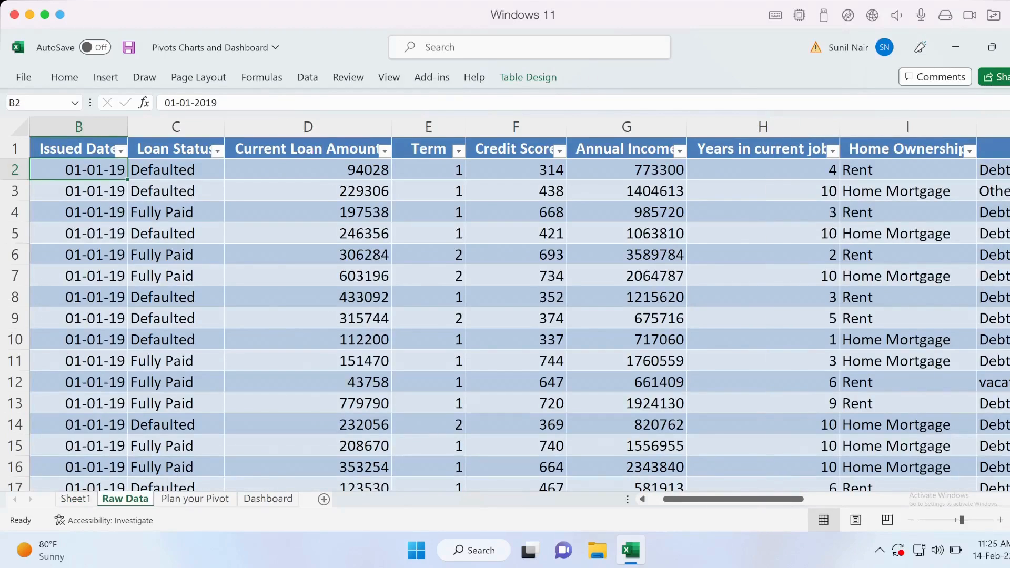
click(76, 499)
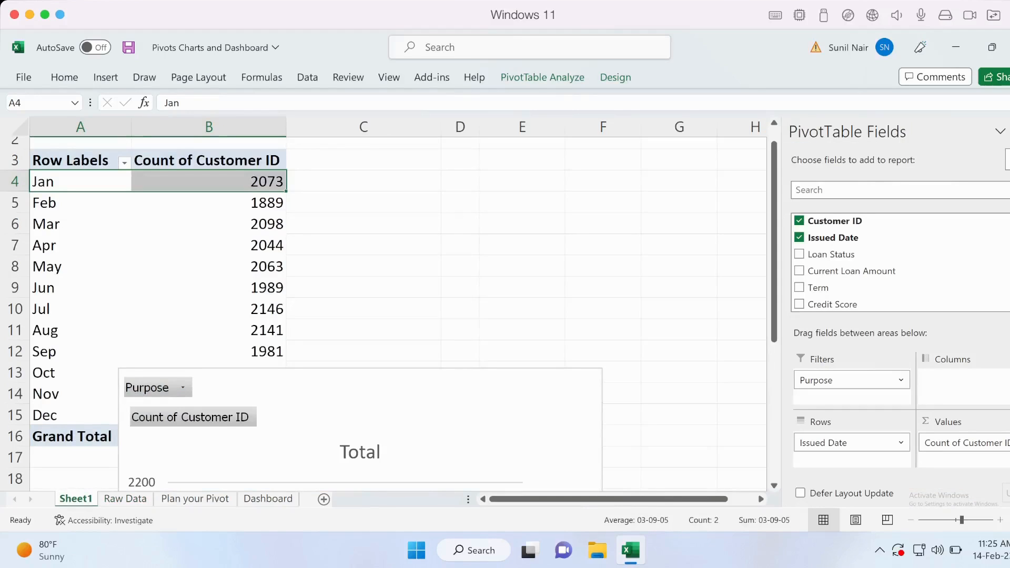
drag(95, 224, 174, 204)
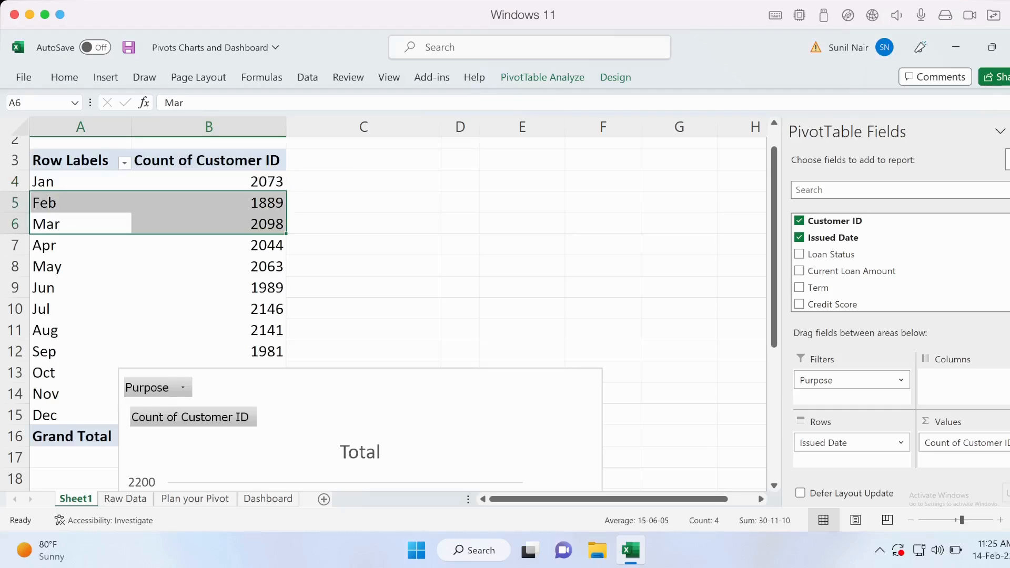
drag(94, 181, 173, 181)
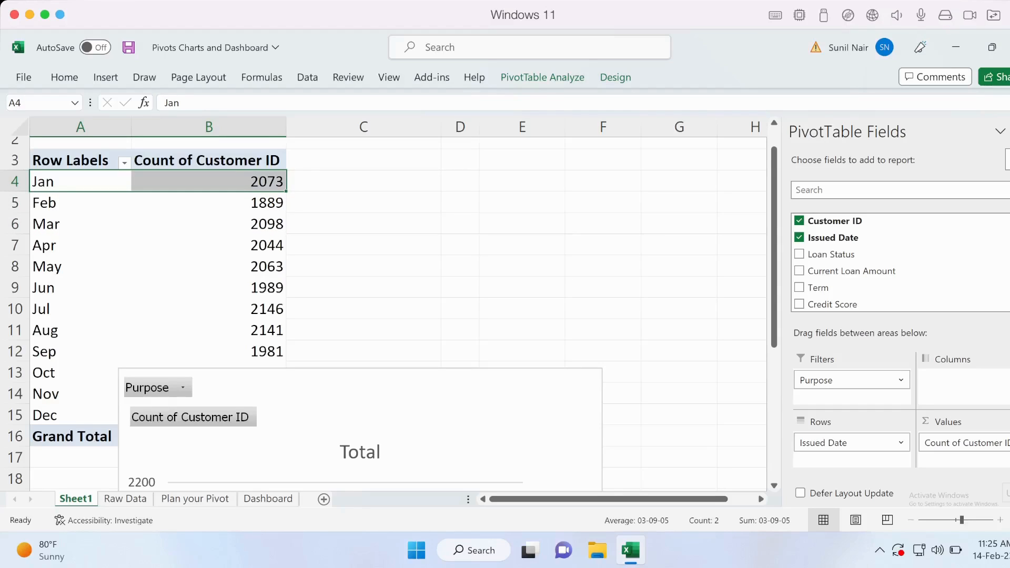
- Group the pivot table's issued dates by Days, Months and Quarters
right_click(55, 179)
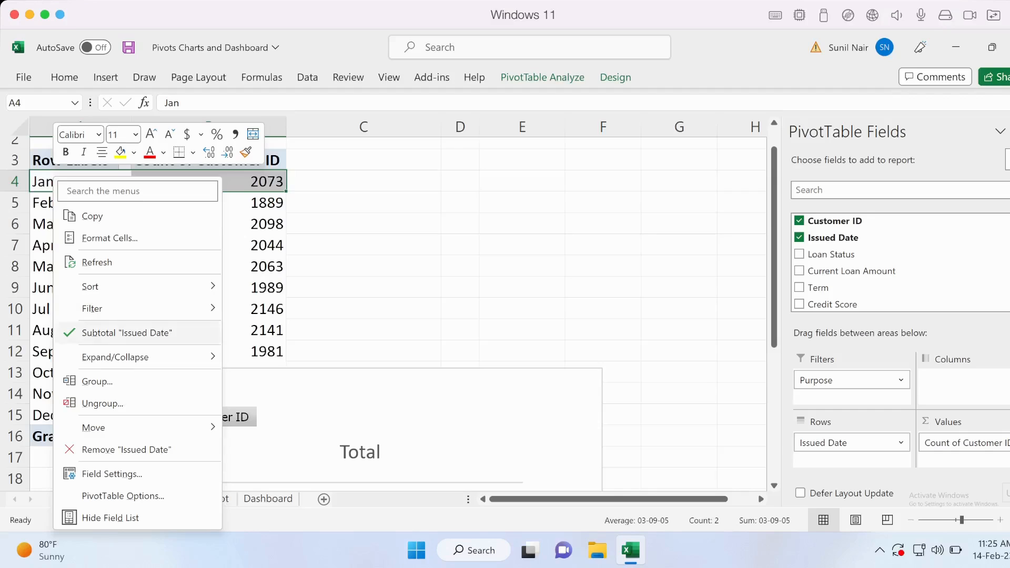
click(97, 381)
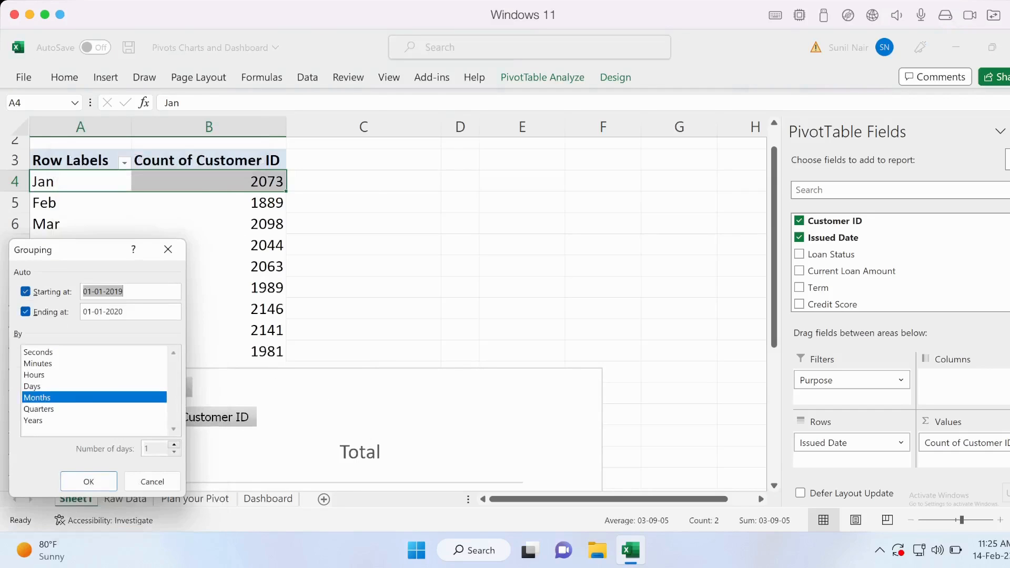
drag(73, 250, 232, 201)
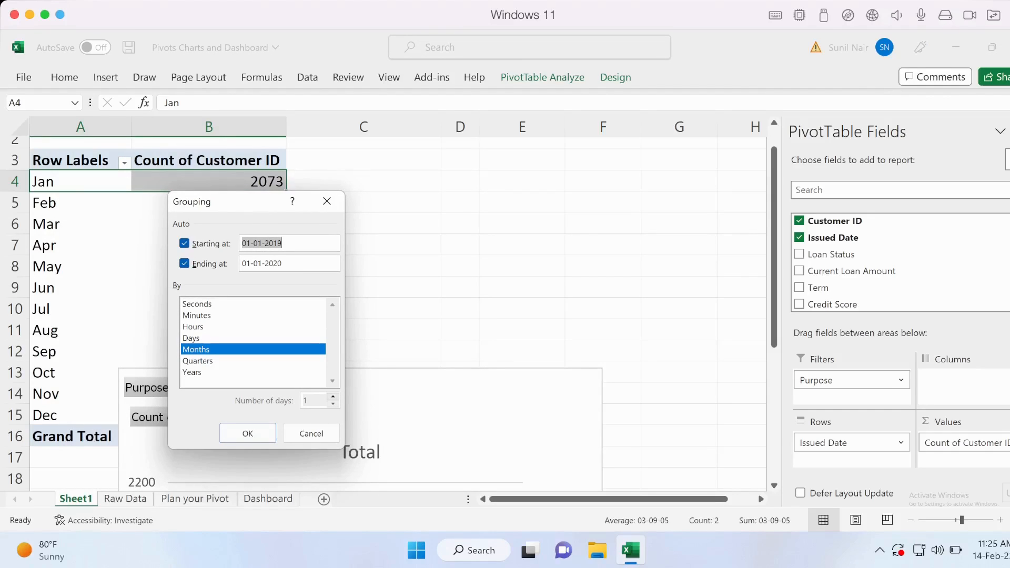
click(191, 338)
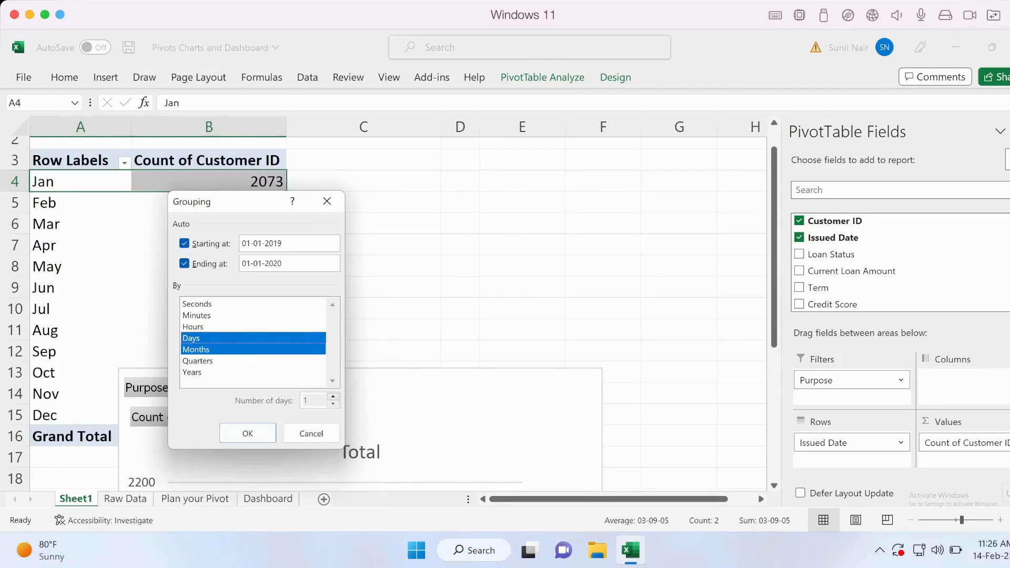
click(198, 361)
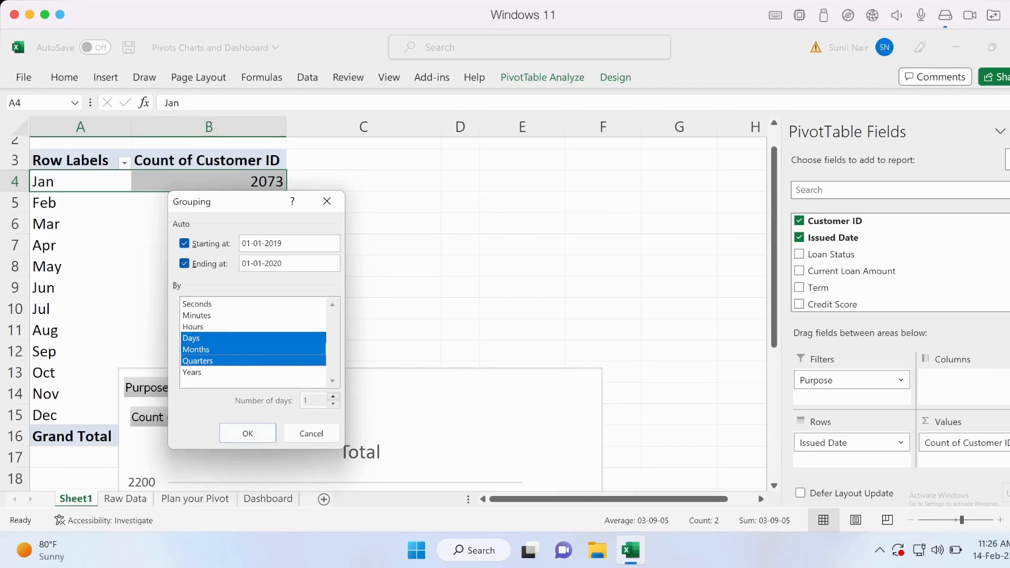
click(247, 434)
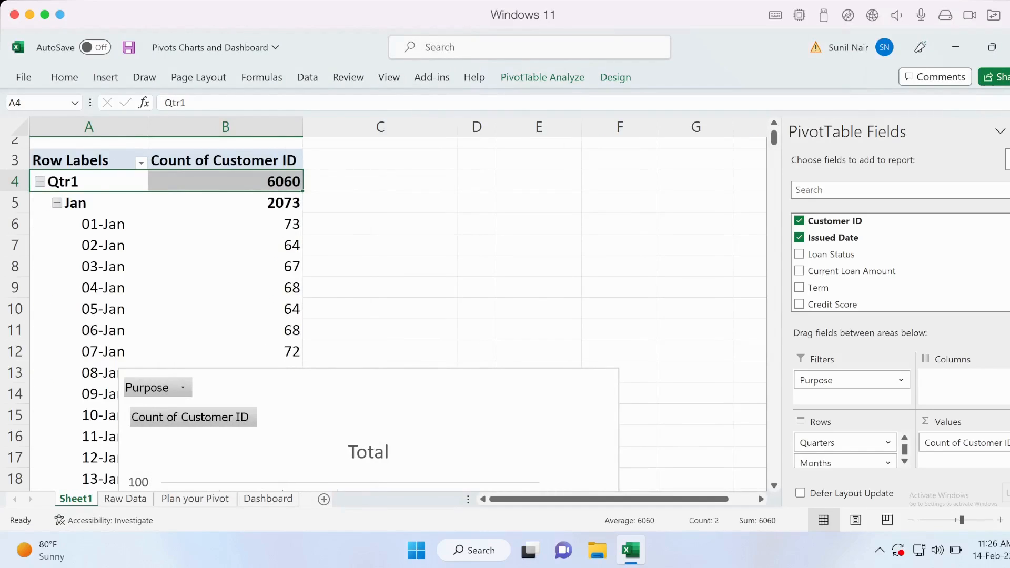
- Collapse the daily rows under each month from Jan through Jul in the pivot table
click(57, 203)
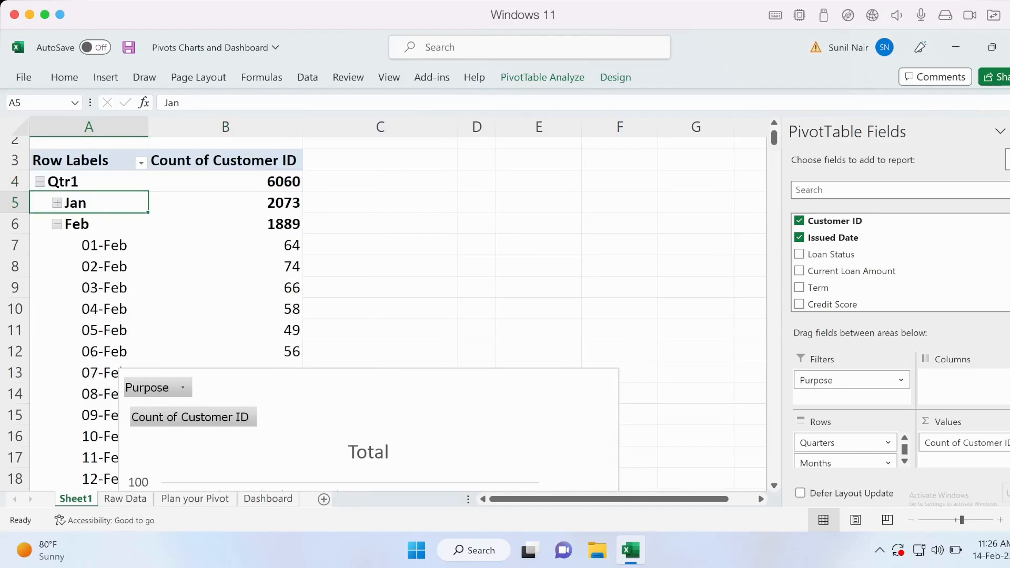
click(57, 224)
click(57, 246)
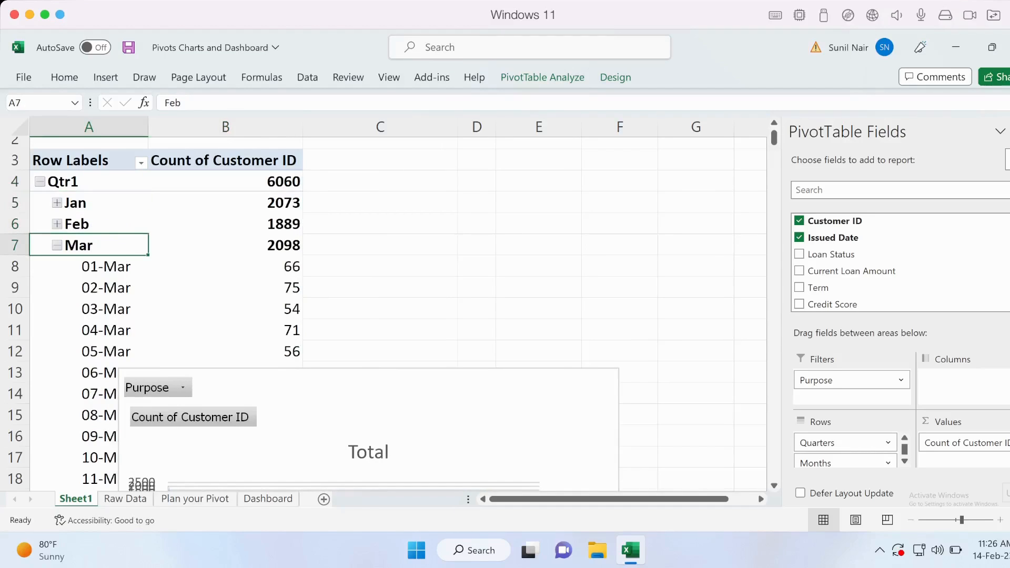
click(57, 288)
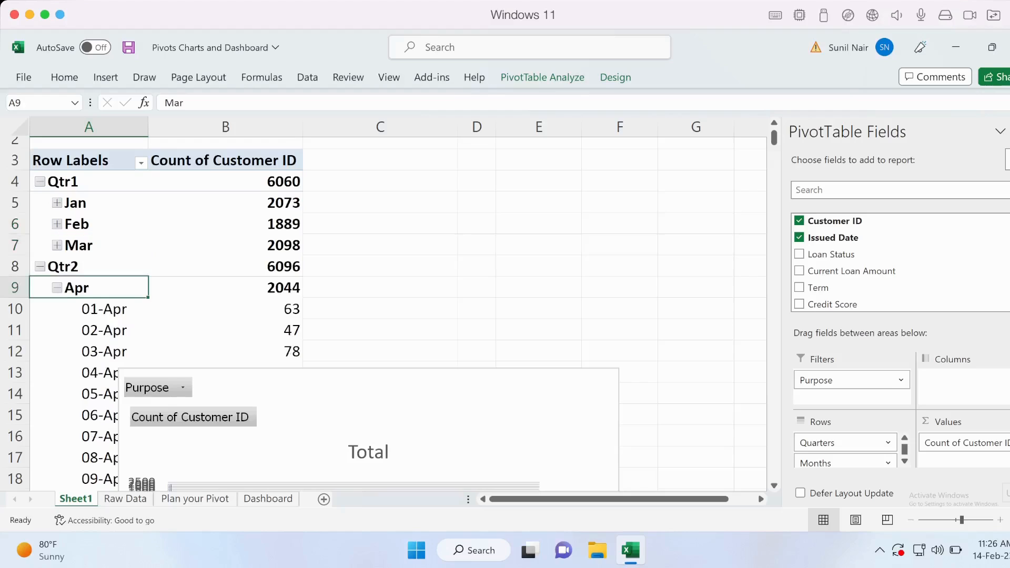
click(57, 308)
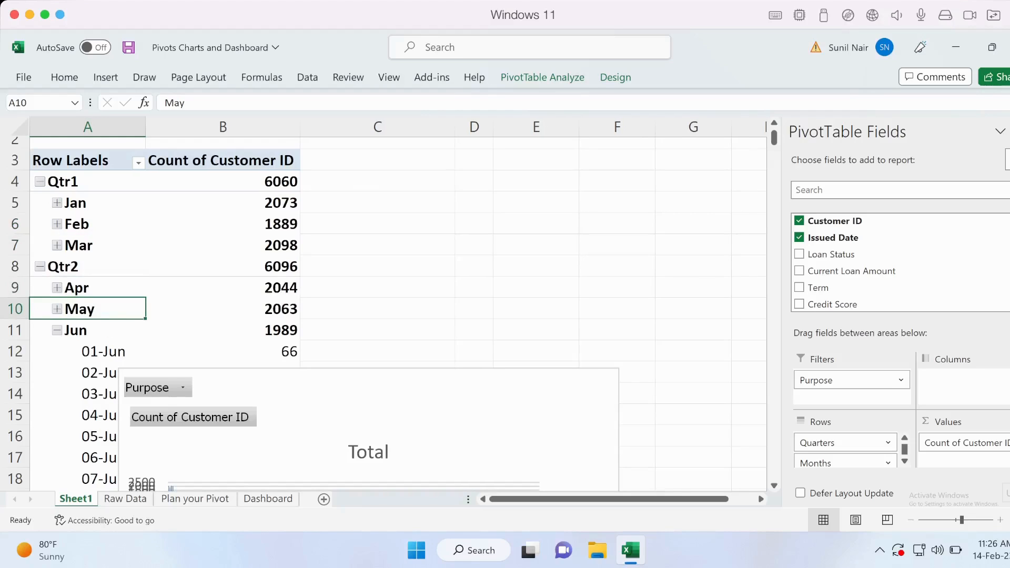
click(57, 330)
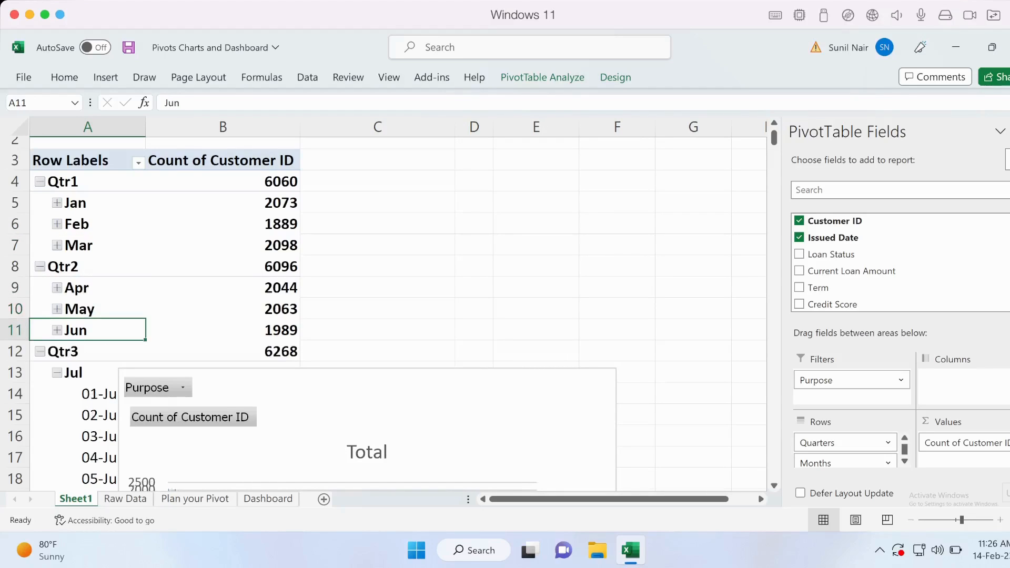
click(57, 373)
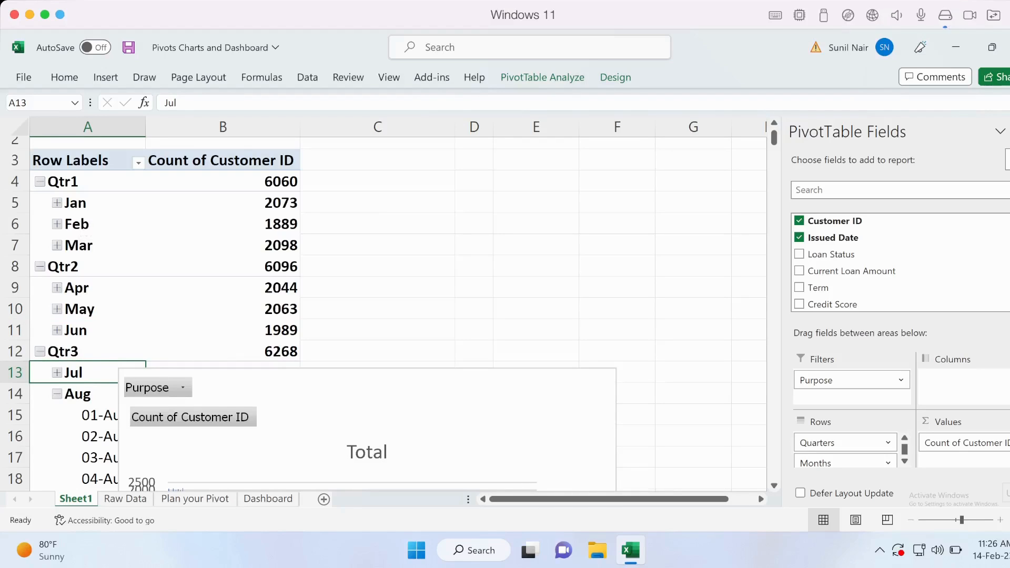
- Move the PivotChart beside the pivot table so it clears the data columns, and collapse the months Aug through Dec
scroll(383, 314, down, 2)
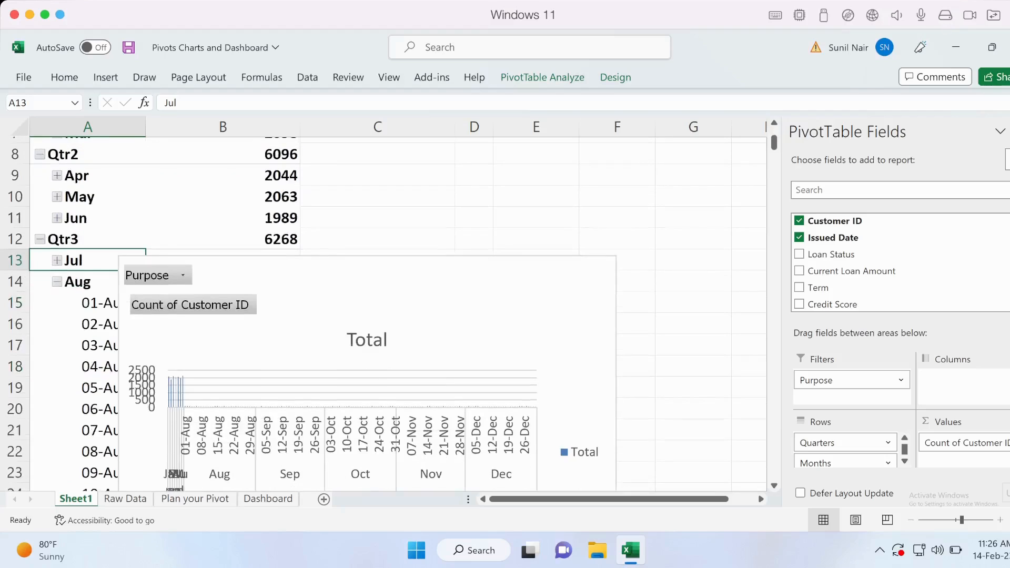
drag(421, 284, 632, 261)
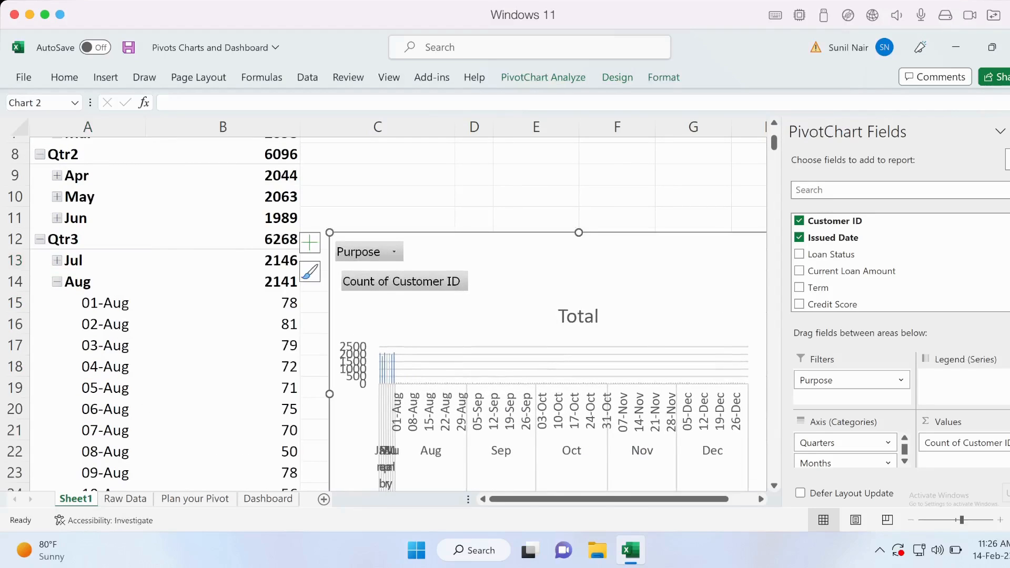
click(56, 282)
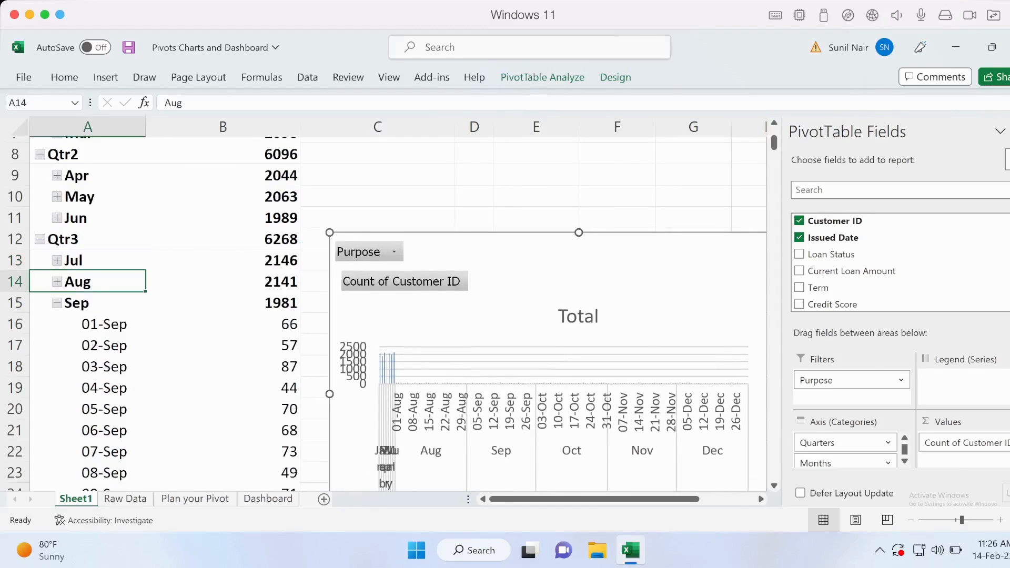
click(57, 303)
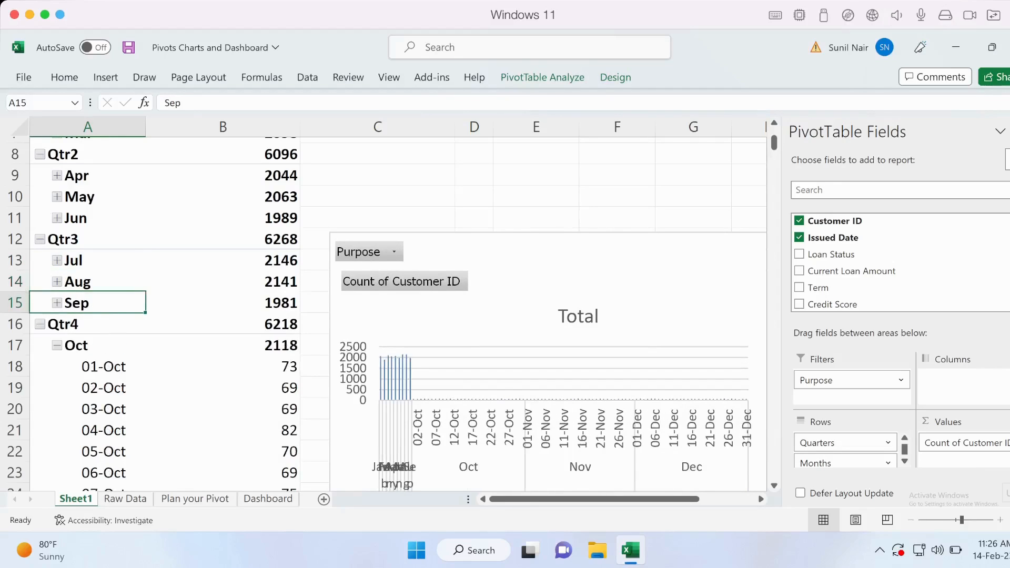
click(56, 346)
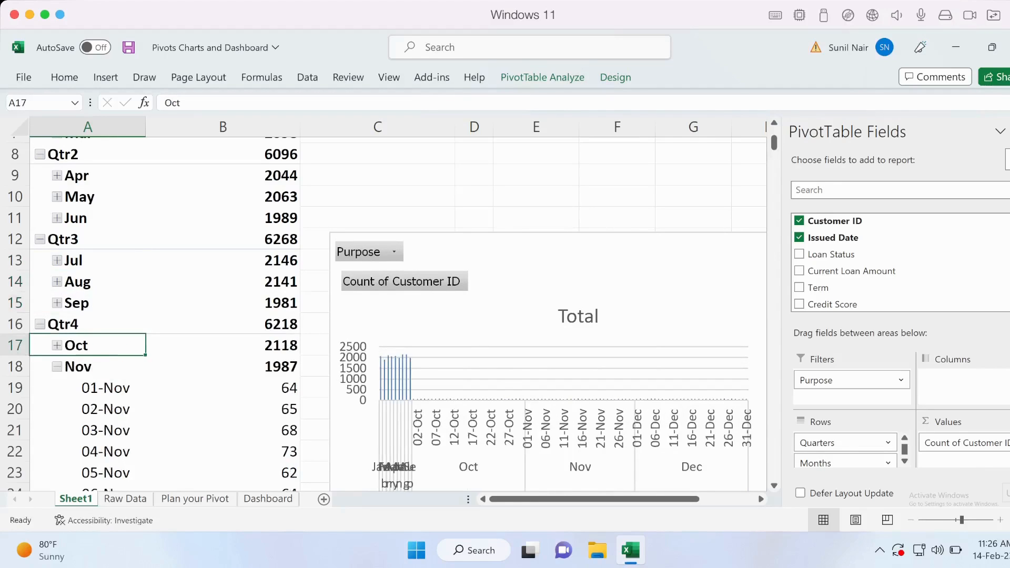
click(57, 367)
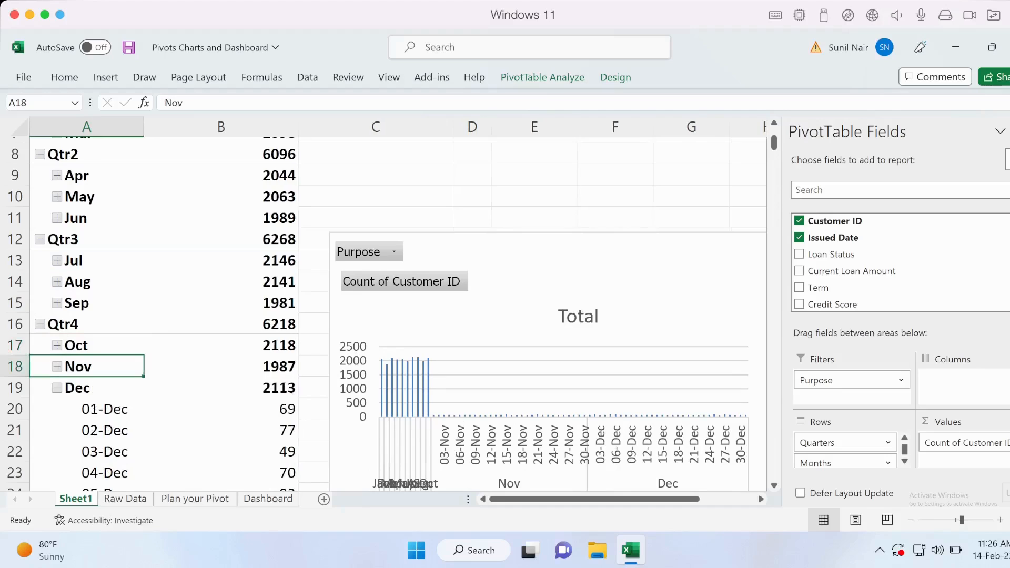
click(84, 388)
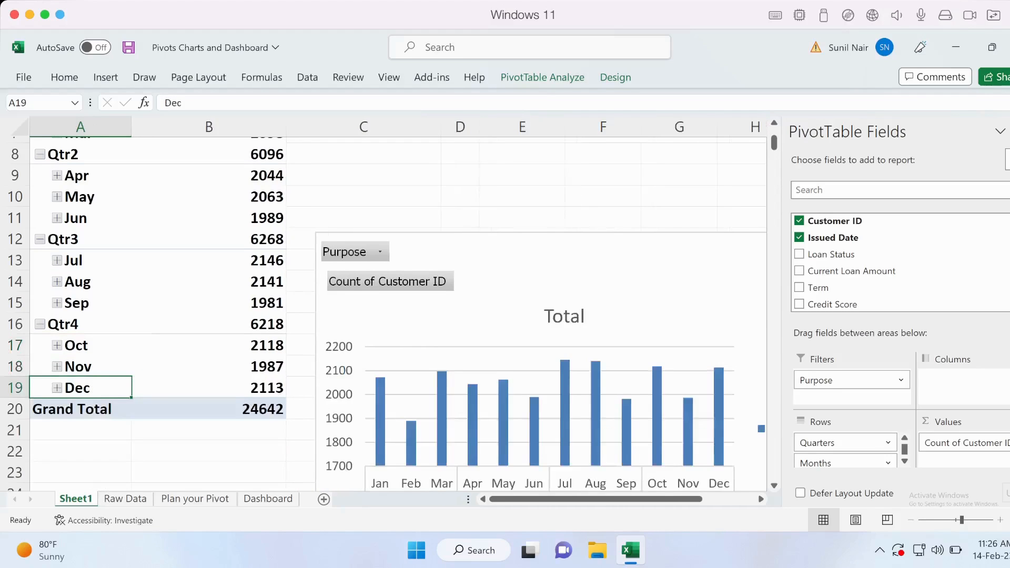
scroll(398, 315, up, 1)
scroll(397, 314, up, 1)
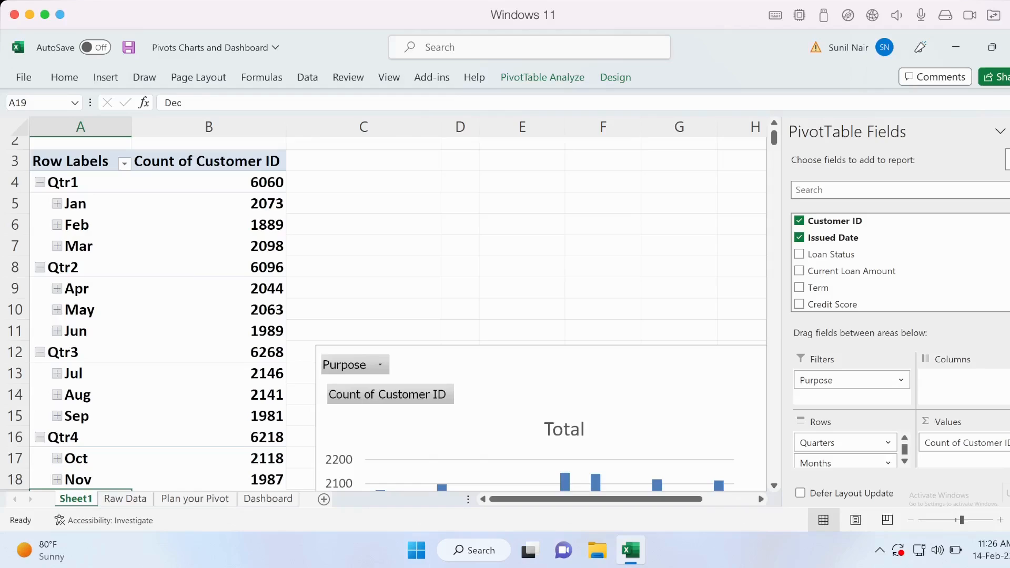
- Regroup the pivot table's issued dates by Months only, removing the Days and Quarters levels
mouse_move(158, 309)
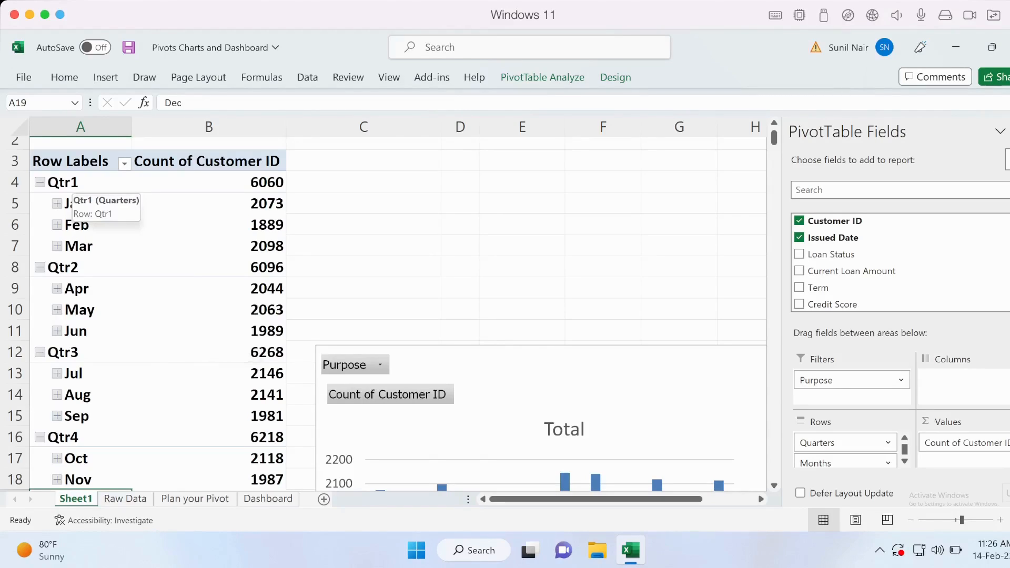
click(73, 182)
right_click(73, 182)
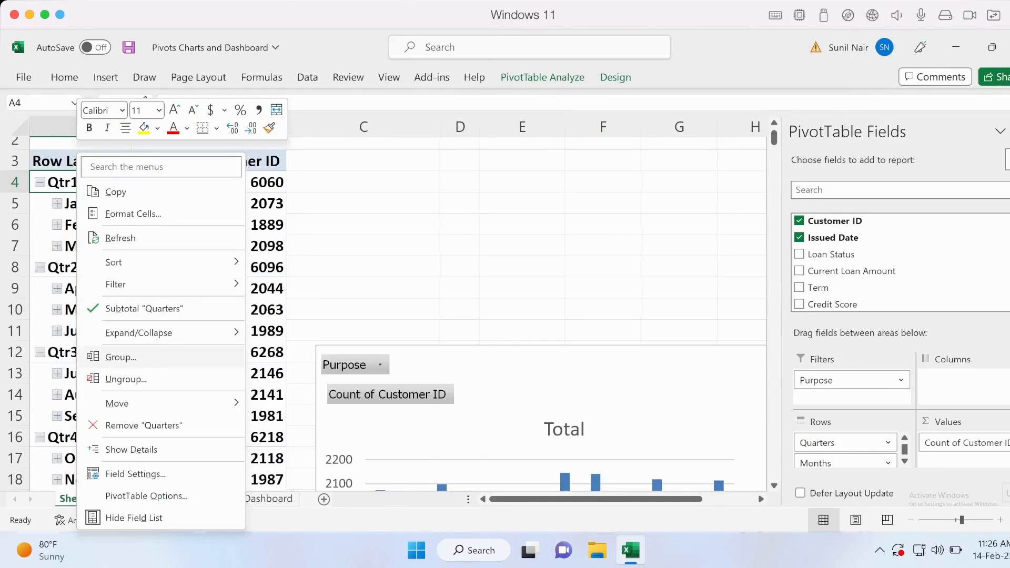
click(120, 357)
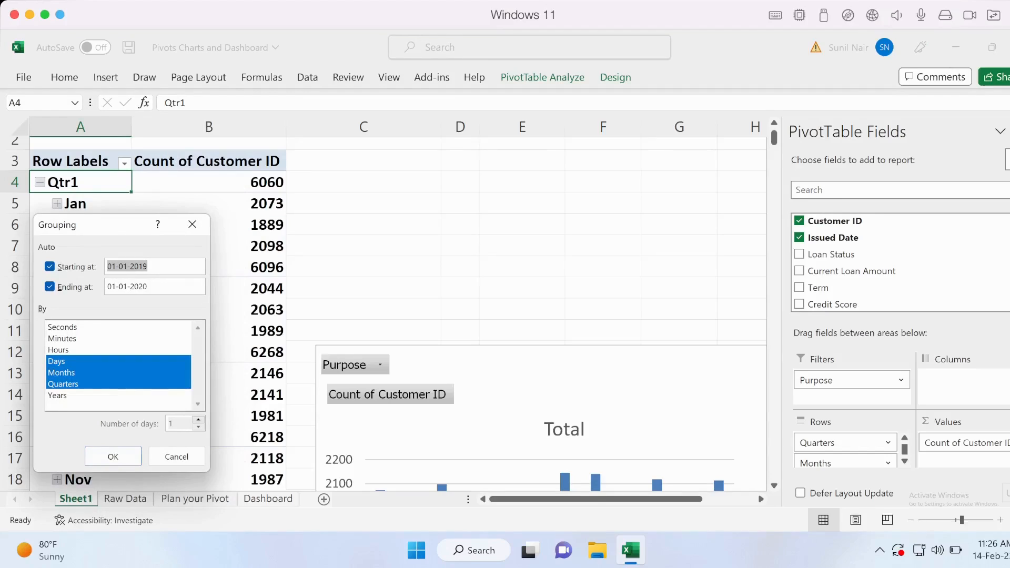
click(74, 372)
click(74, 372)
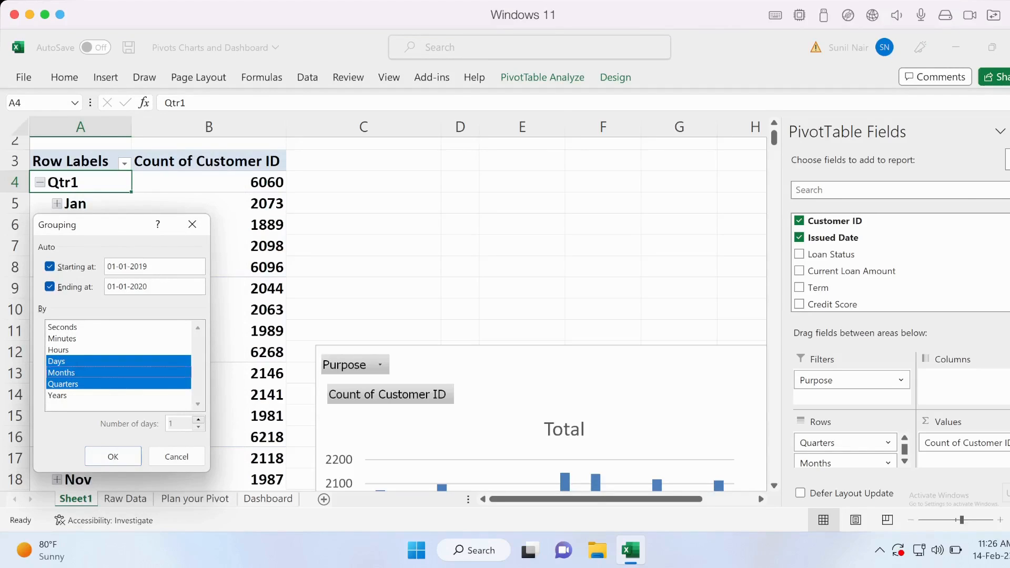
click(63, 384)
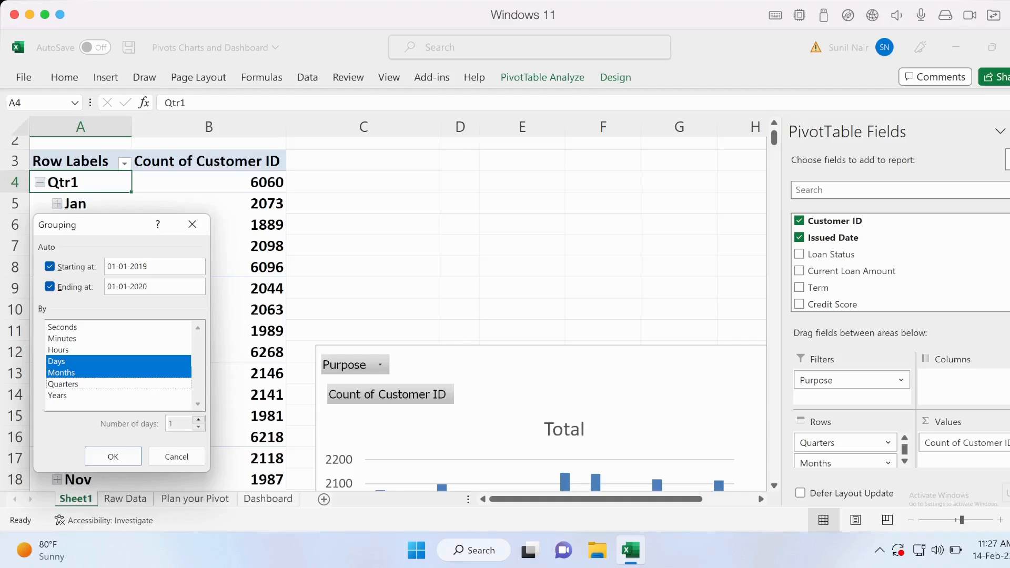
click(57, 361)
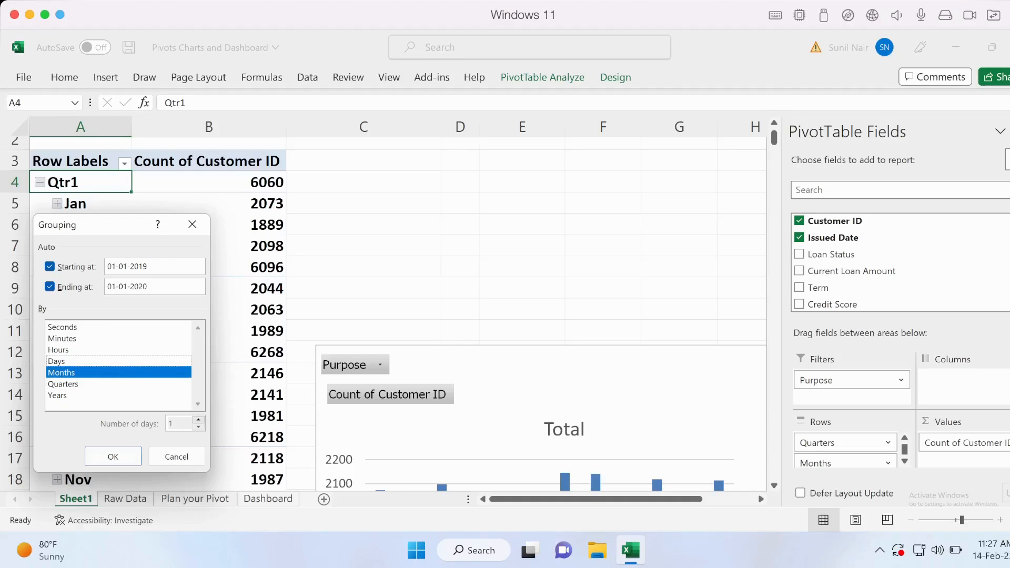
click(113, 456)
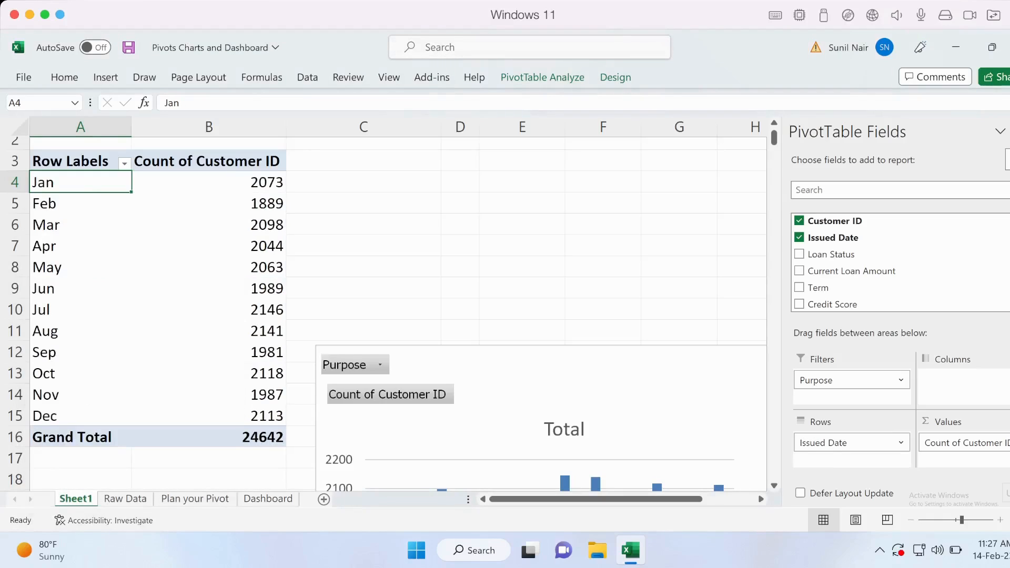
- Move the PivotChart up beside the monthly counts and change its chart type to Line with Markers
drag(495, 378, 475, 188)
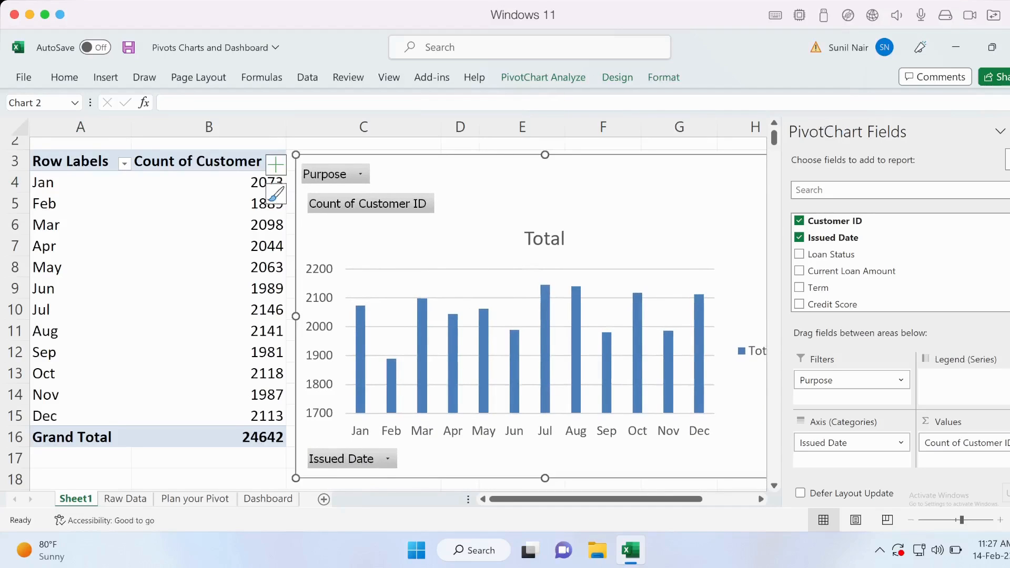
mouse_move(422, 380)
click(663, 77)
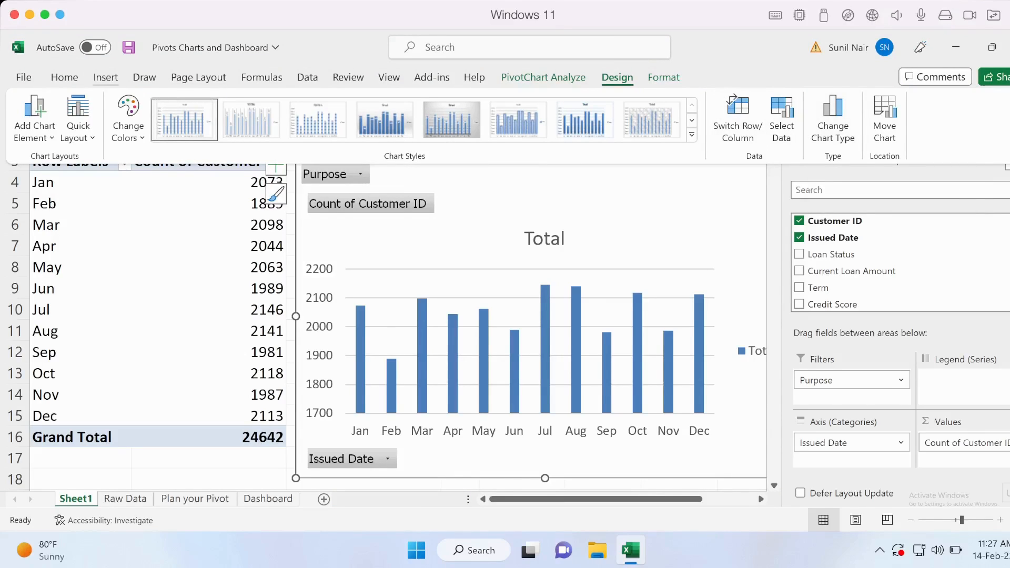
click(105, 78)
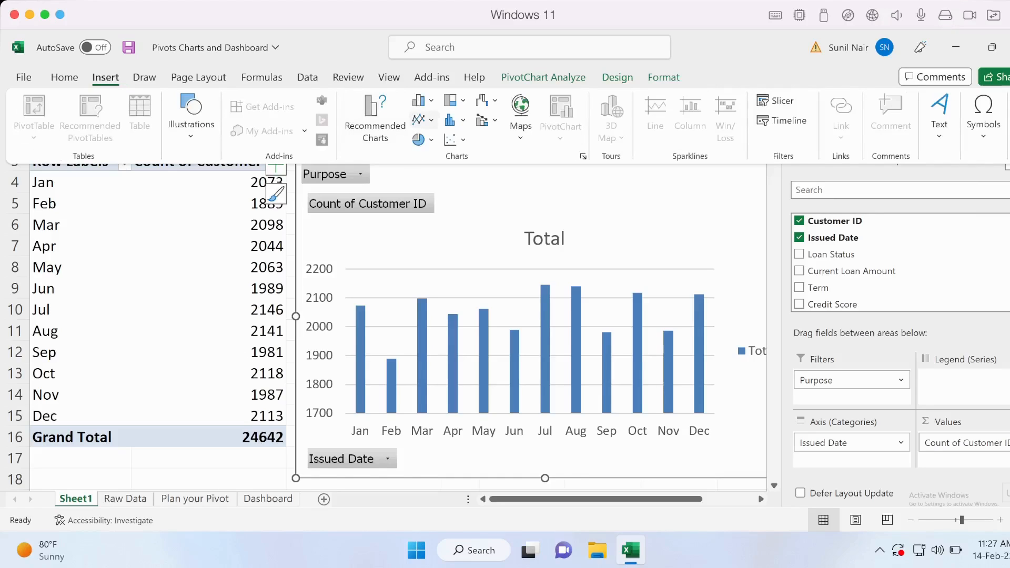
click(423, 120)
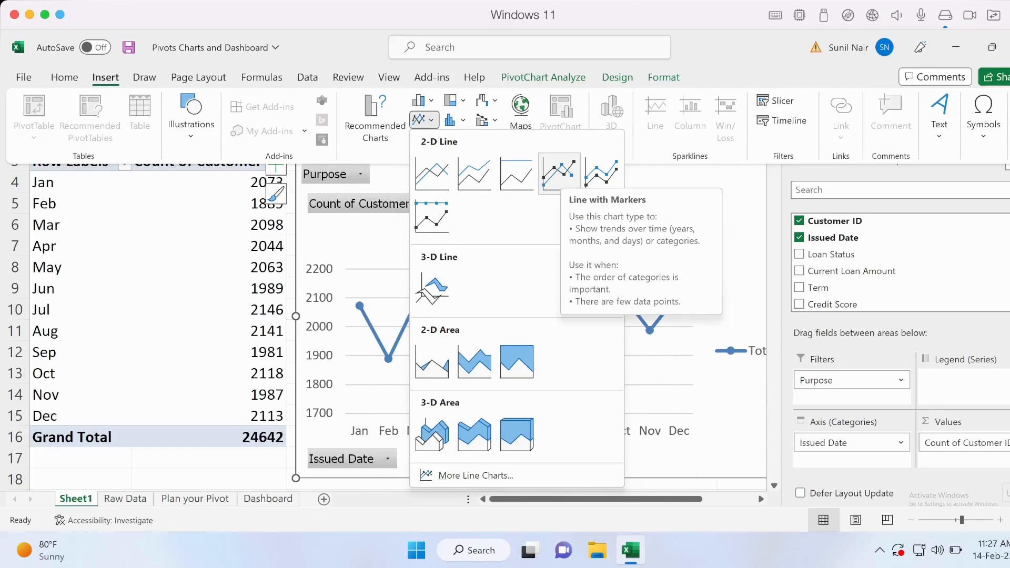
click(559, 171)
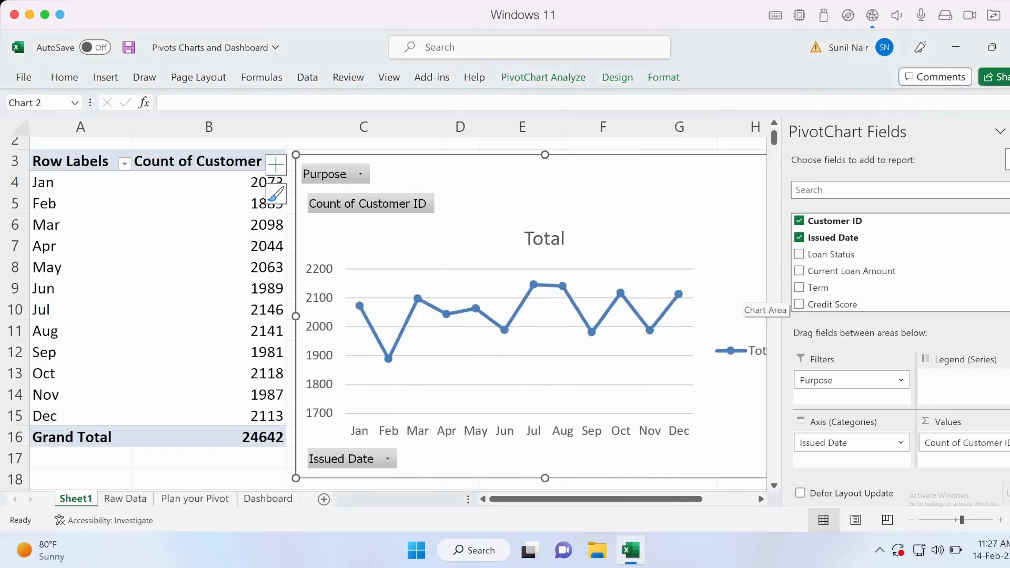
click(544, 238)
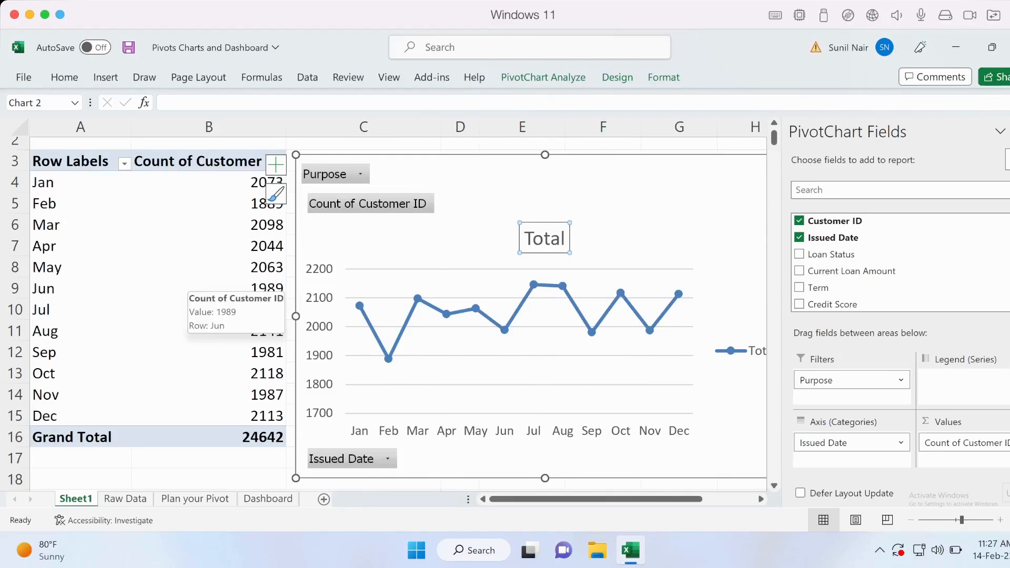
key(Escape)
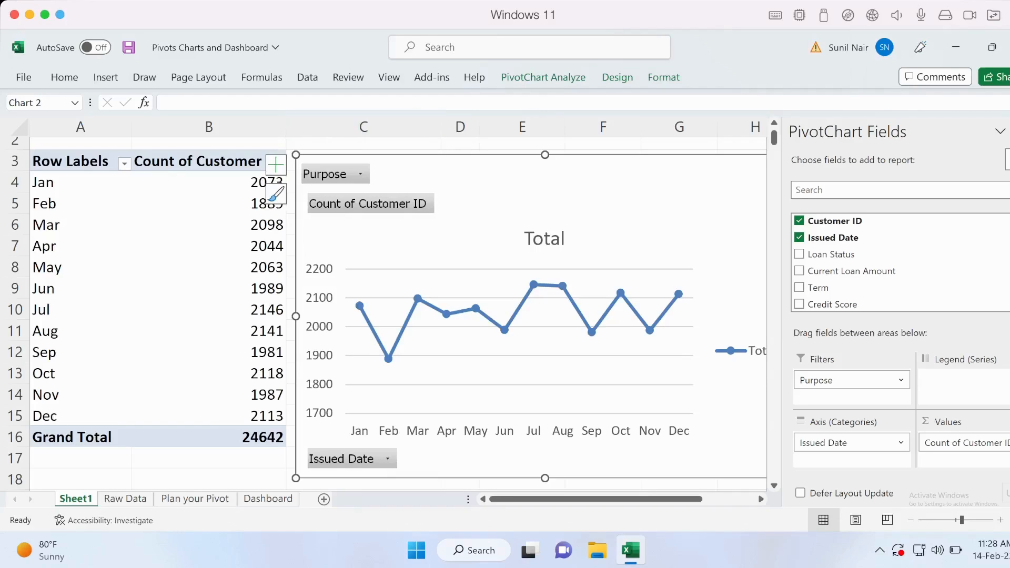
drag(79, 225, 237, 204)
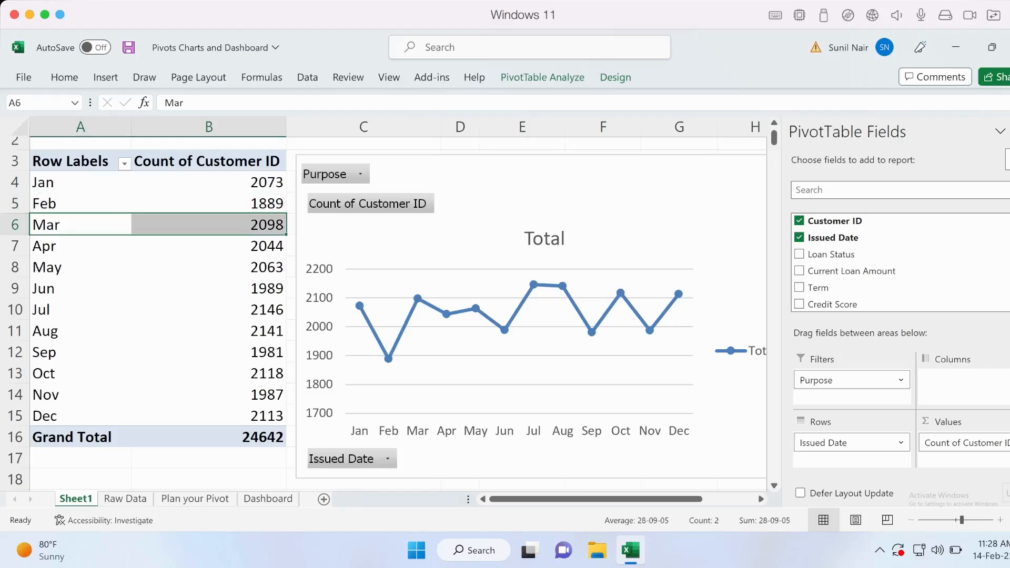
right_click(57, 225)
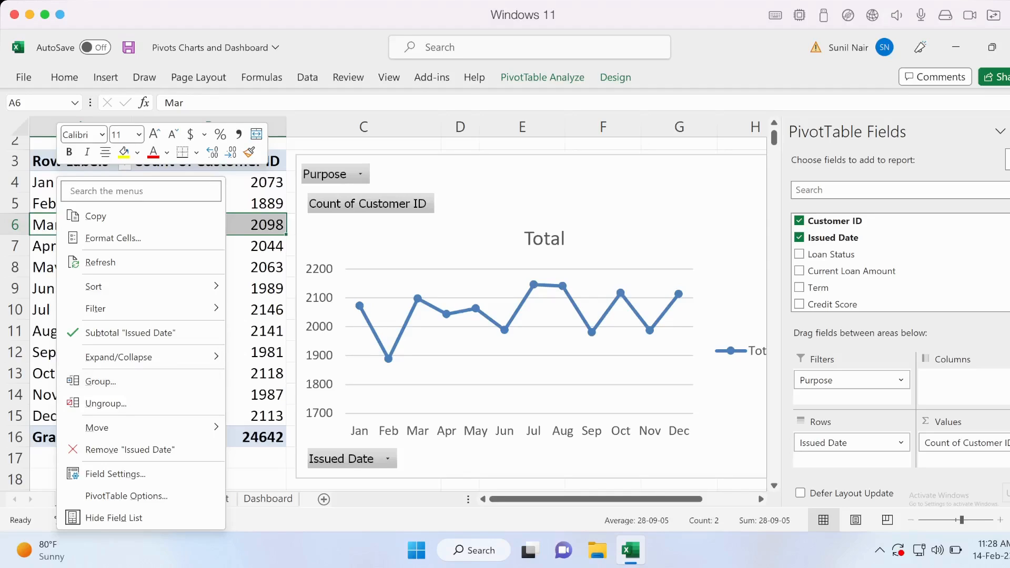
key(Escape)
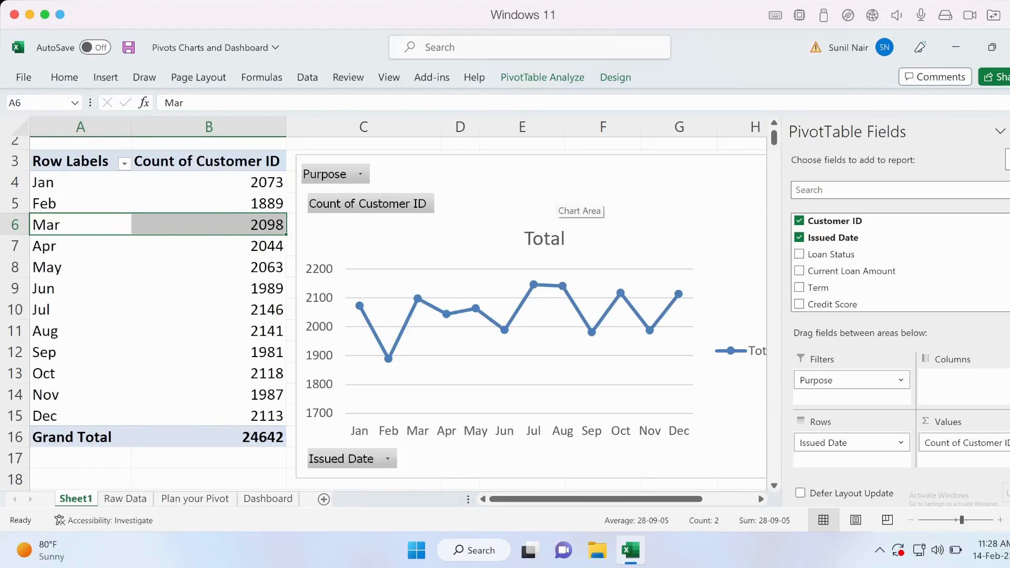